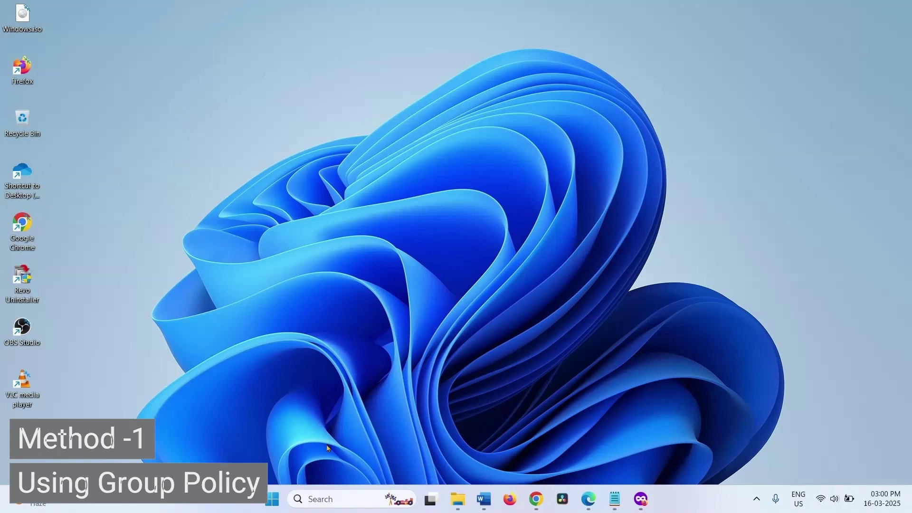
Search Windows for gpedit.msc and launch the Local Group Policy Editor.
left_click(314, 498)
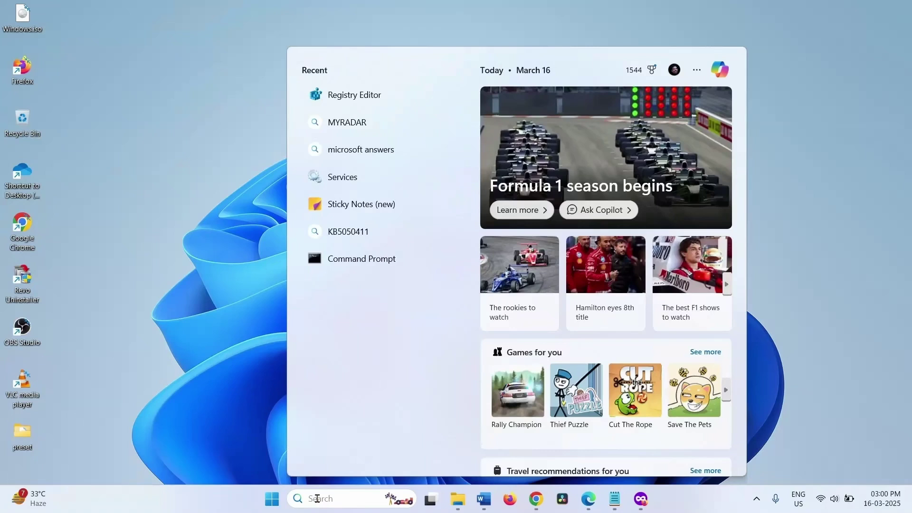
type("gp")
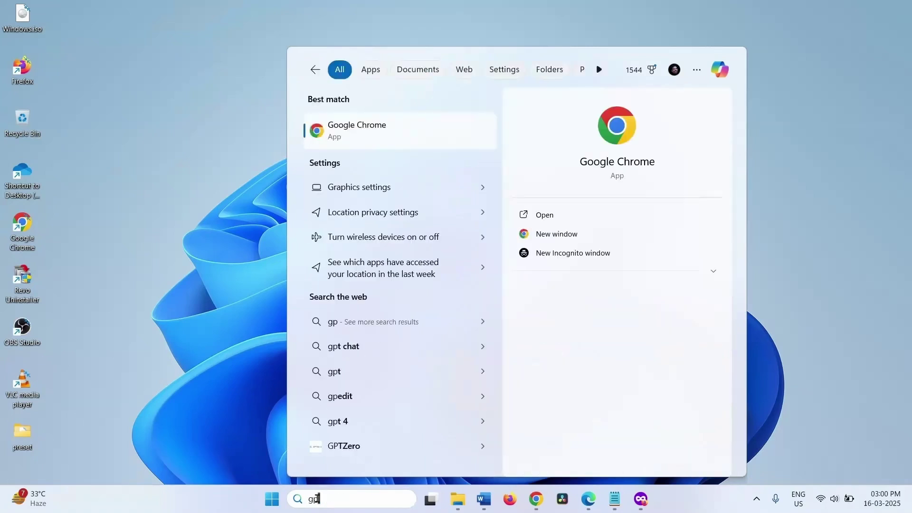
type("edit")
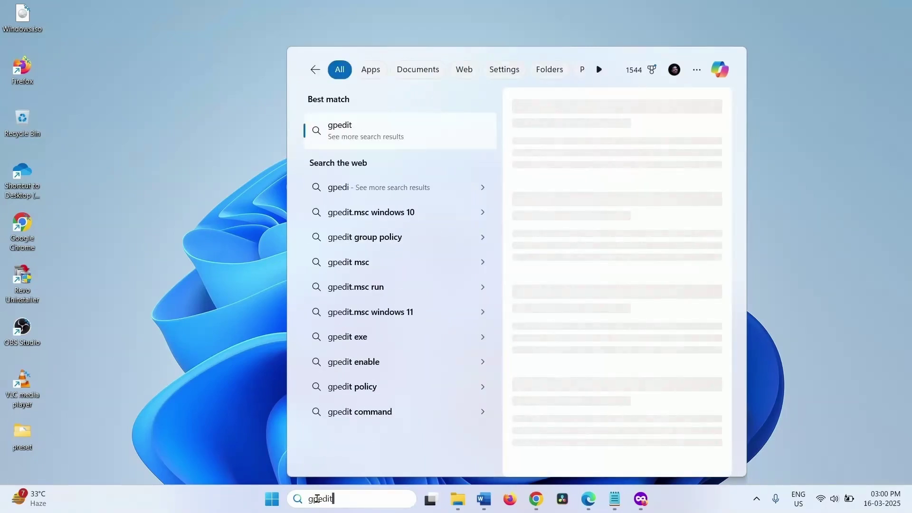
type(".")
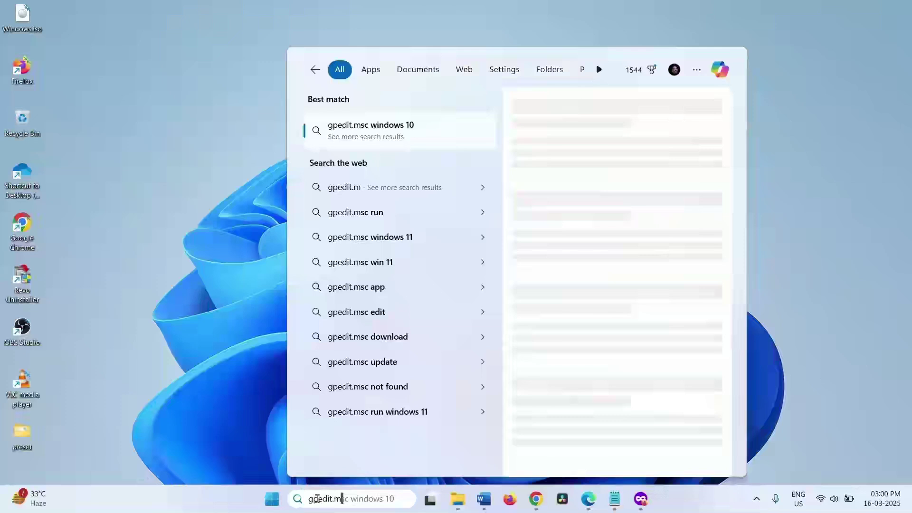
type("msc")
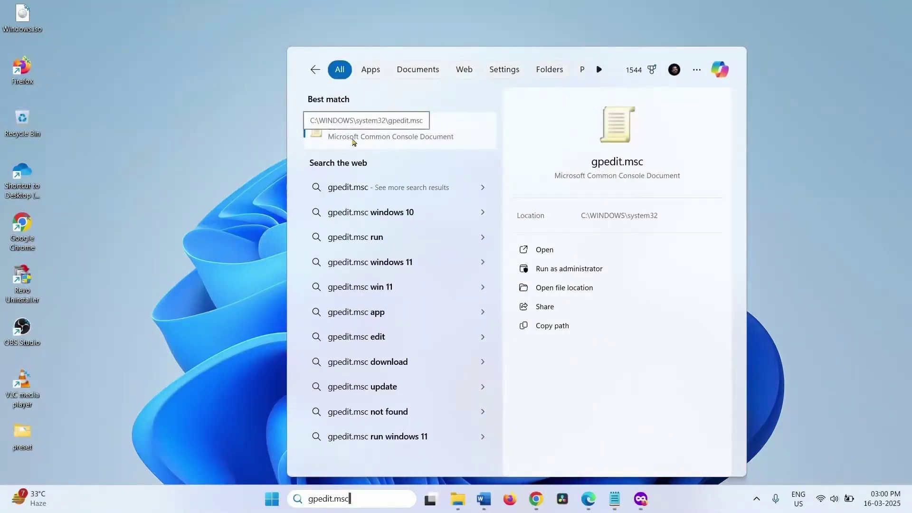
left_click(388, 136)
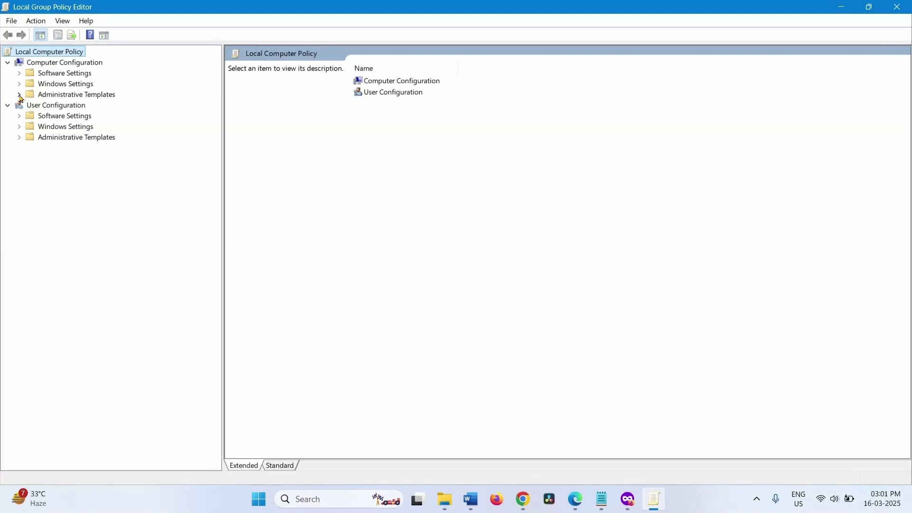
Browse Administrative Templates > Windows Components > Remote Desktop Services > Remote Desktop Session Host > Connections.
left_click(20, 95)
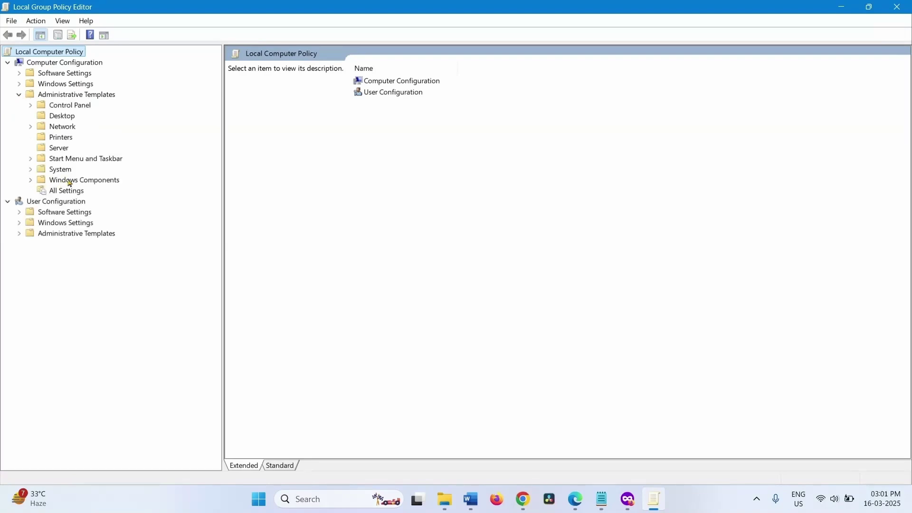
left_click(30, 179)
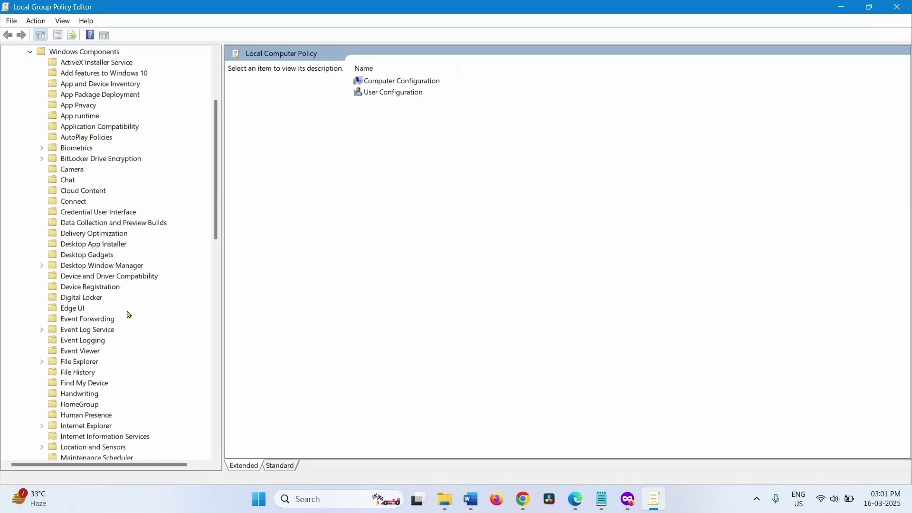
scroll(128, 313, "down", 5)
scroll(129, 314, "down", 5)
scroll(129, 314, "down", 5)
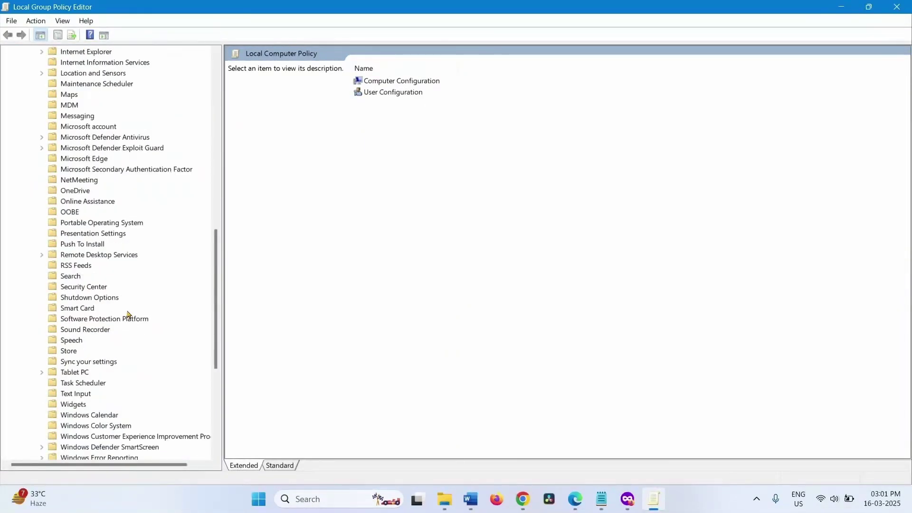
scroll(129, 314, "down", 4)
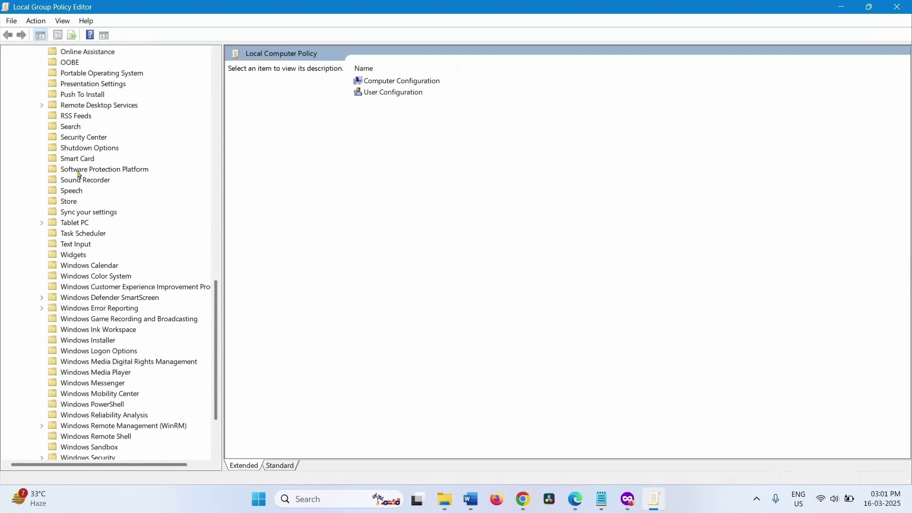
left_click(64, 107)
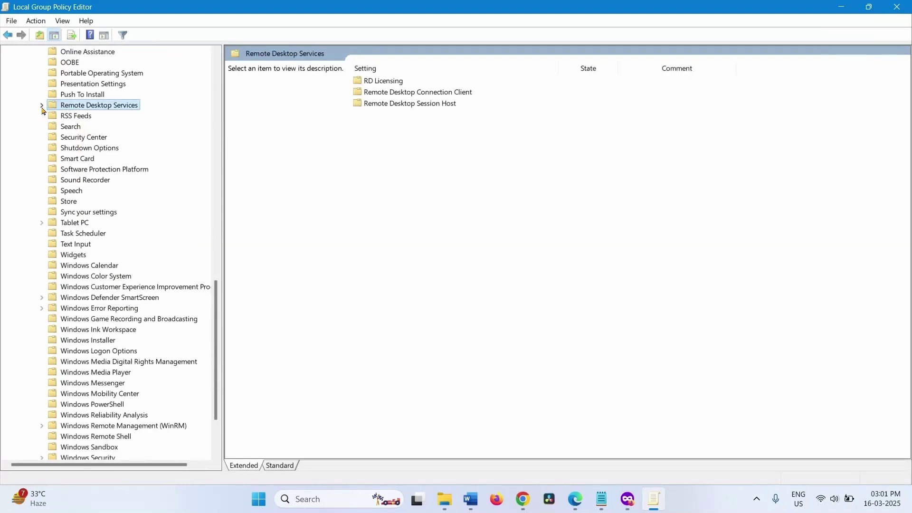
left_click(43, 106)
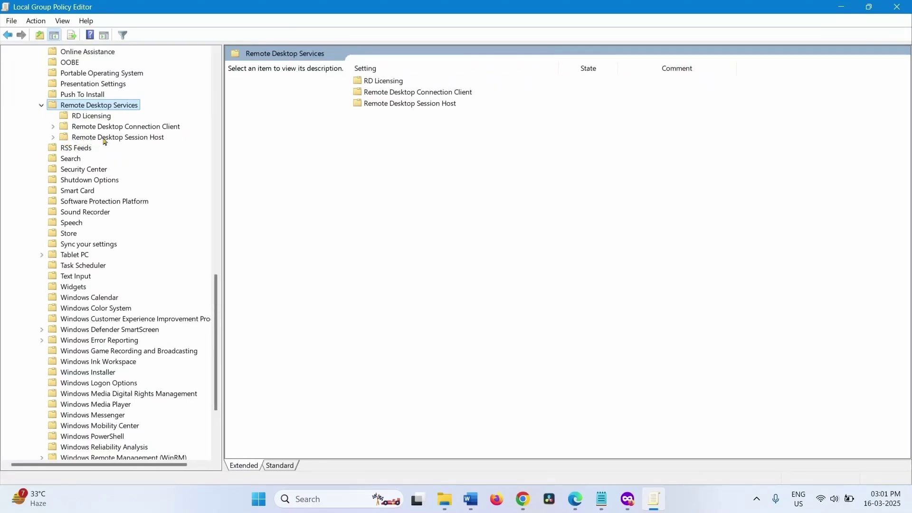
left_click(53, 137)
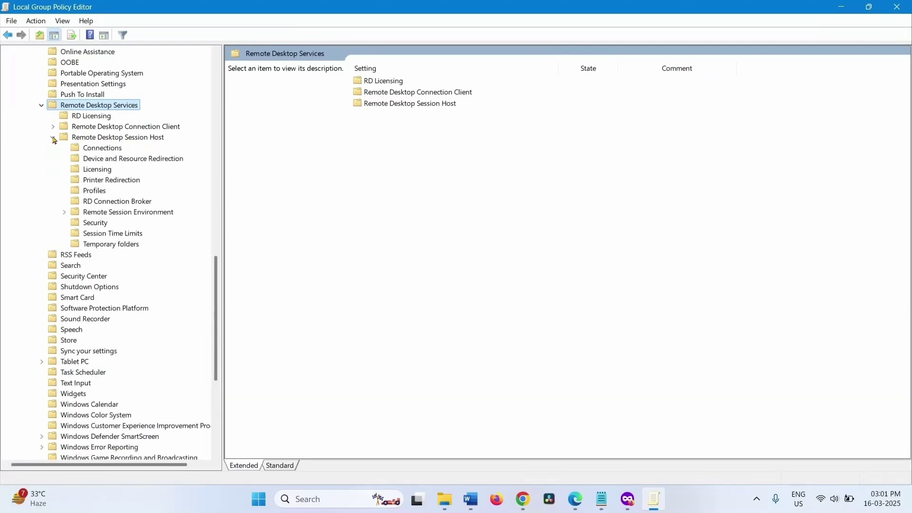
left_click(100, 149)
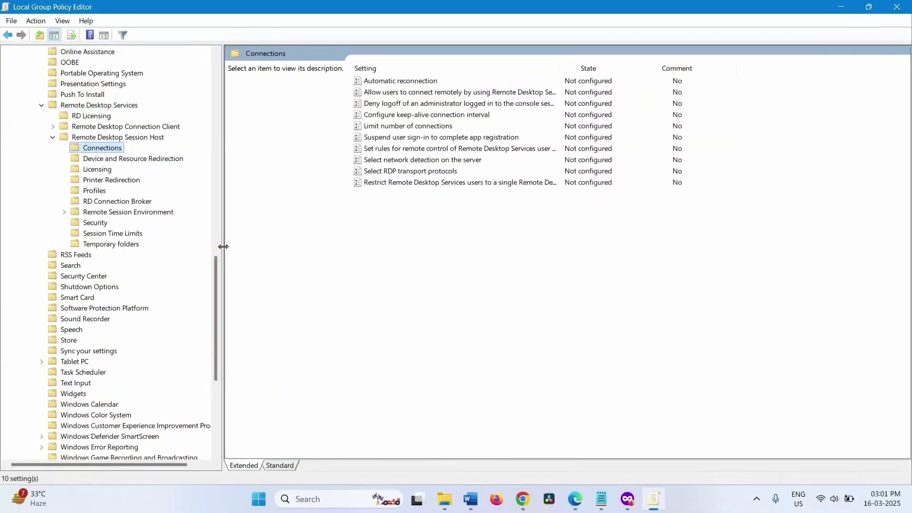
Enable 'Select network detection on the server' with 'Turn off Connect Time Detect and Continuous Network Detect'.
double_click(558, 68)
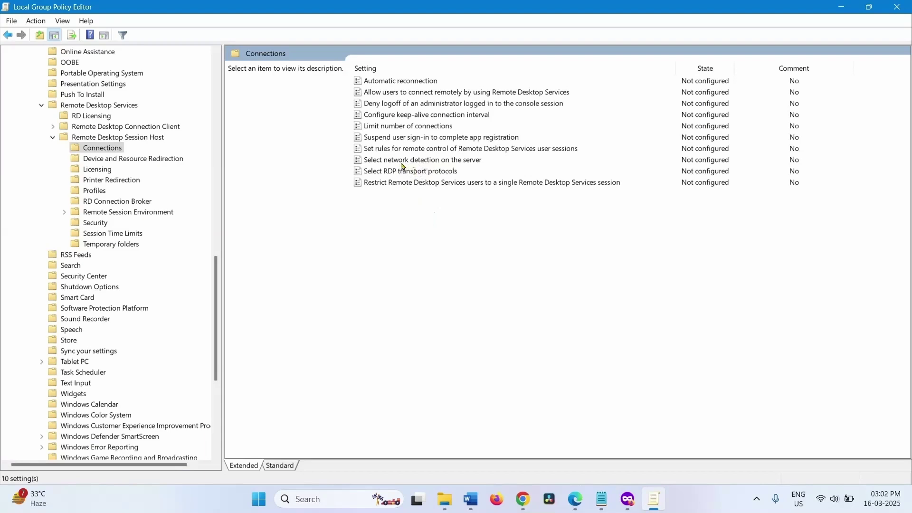
right_click(441, 163)
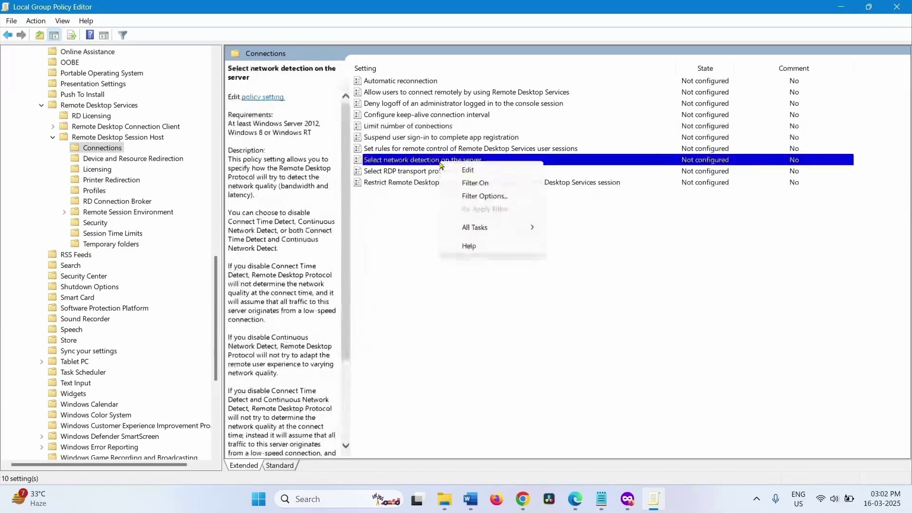
left_click(483, 173)
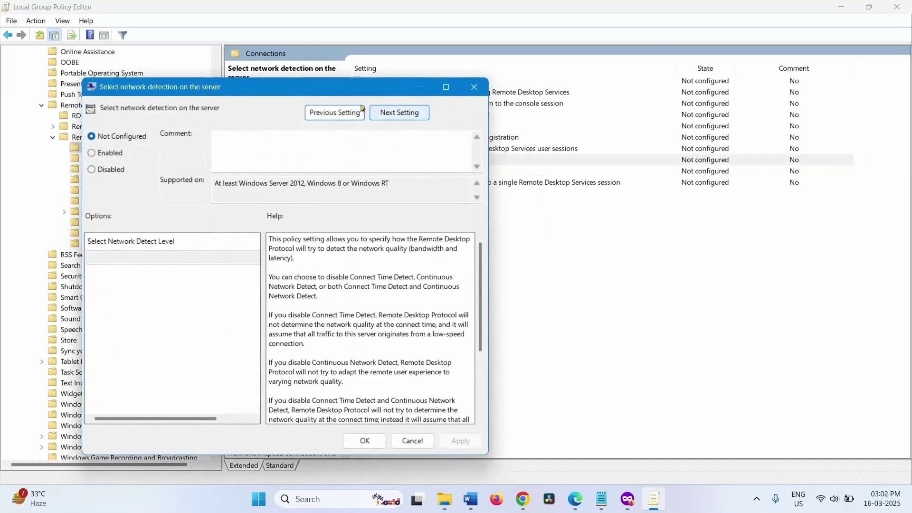
mouse_move(428, 90)
left_mouse_down()
mouse_move(588, 55)
mouse_move(519, 57)
left_mouse_up()
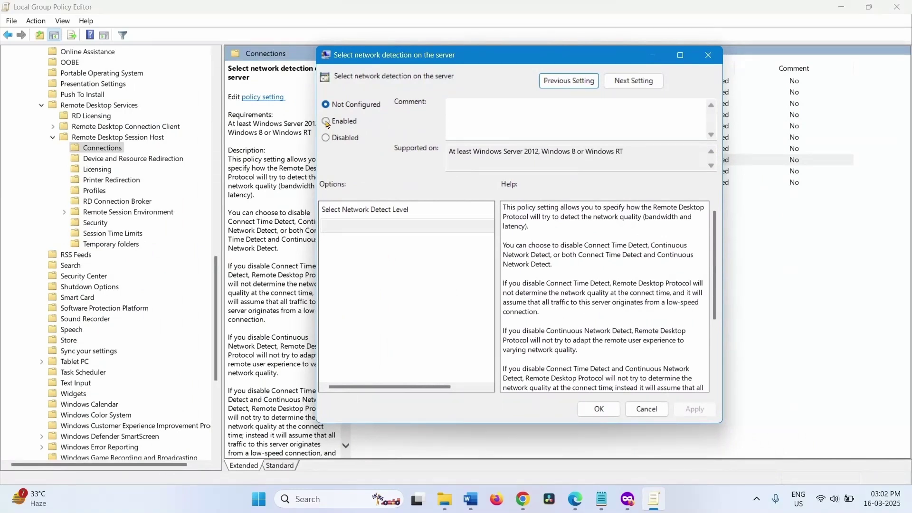
left_click(327, 123)
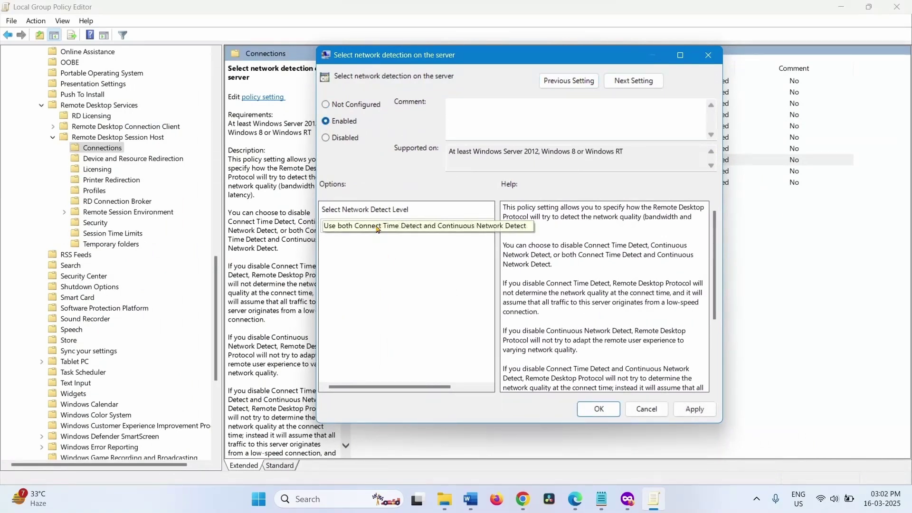
left_click(378, 227)
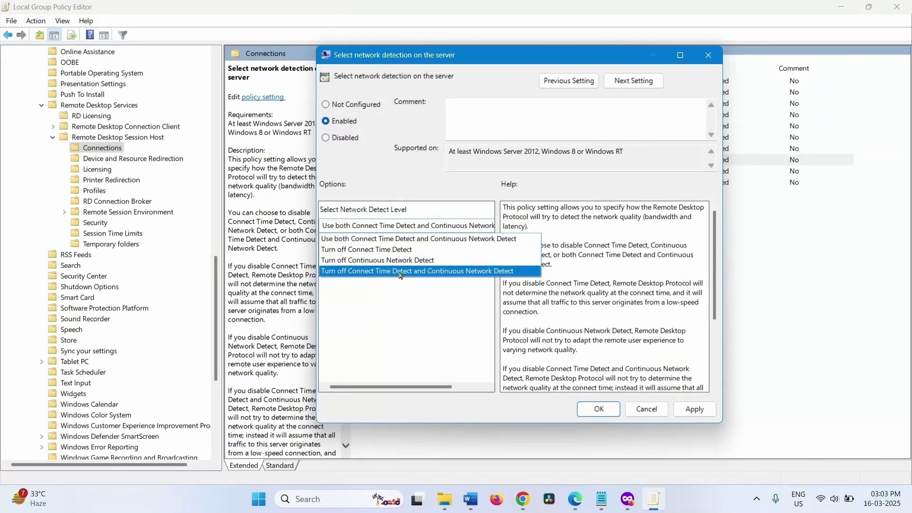
left_click(500, 273)
left_click(695, 409)
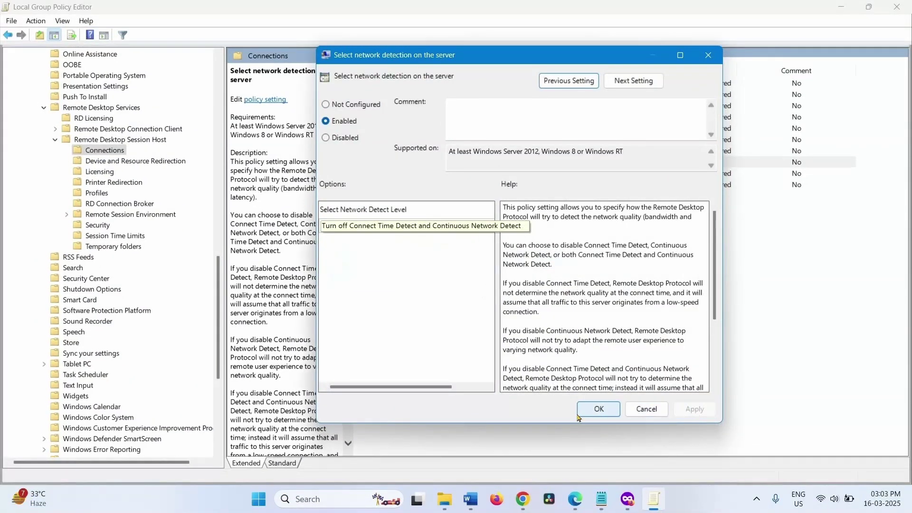
left_click(598, 410)
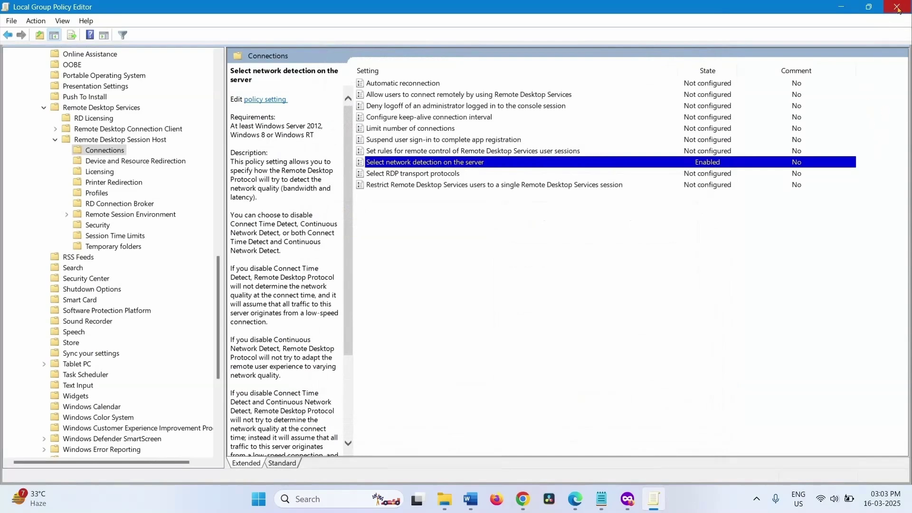
Close the Group Policy Editor and launch Registry Editor from a regedit search.
left_click(897, 9)
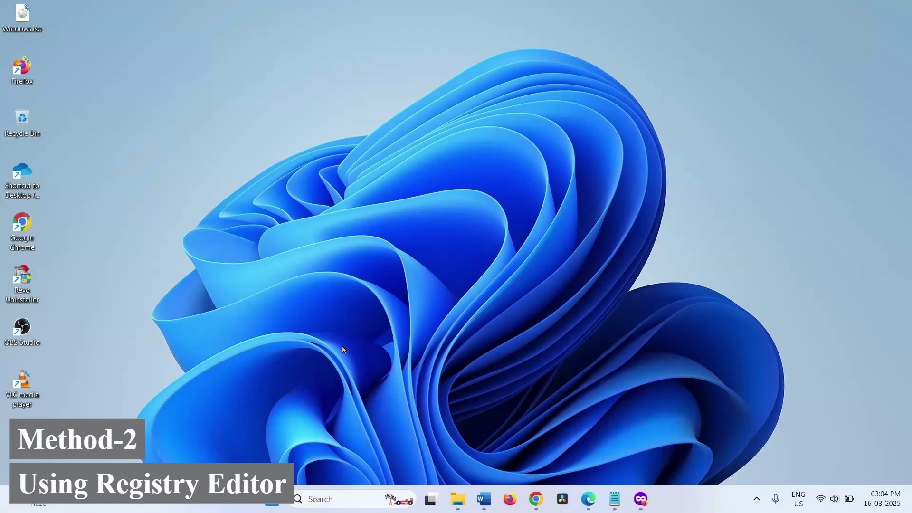
left_click(322, 500)
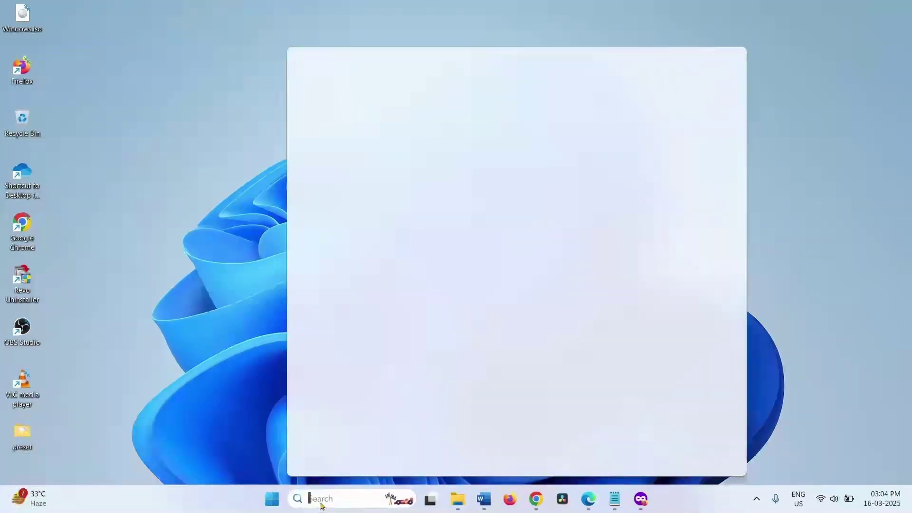
type("r")
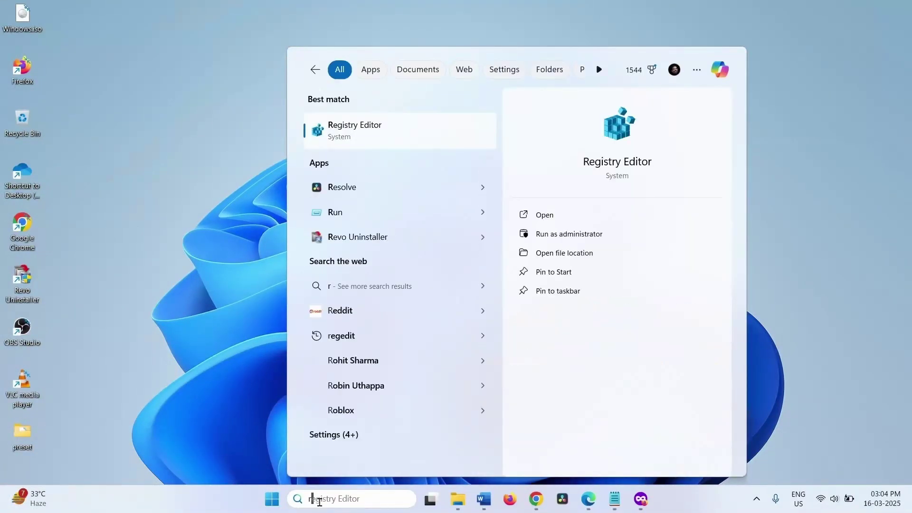
type("ege")
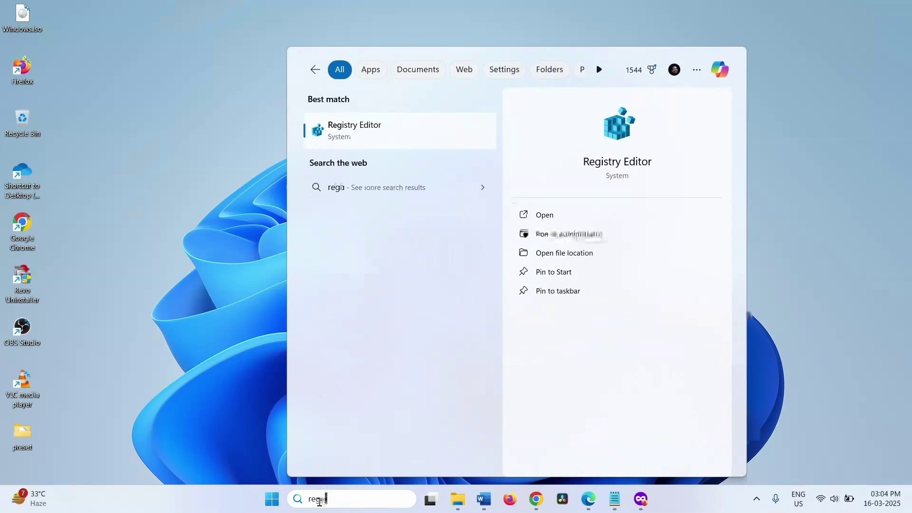
type("dit")
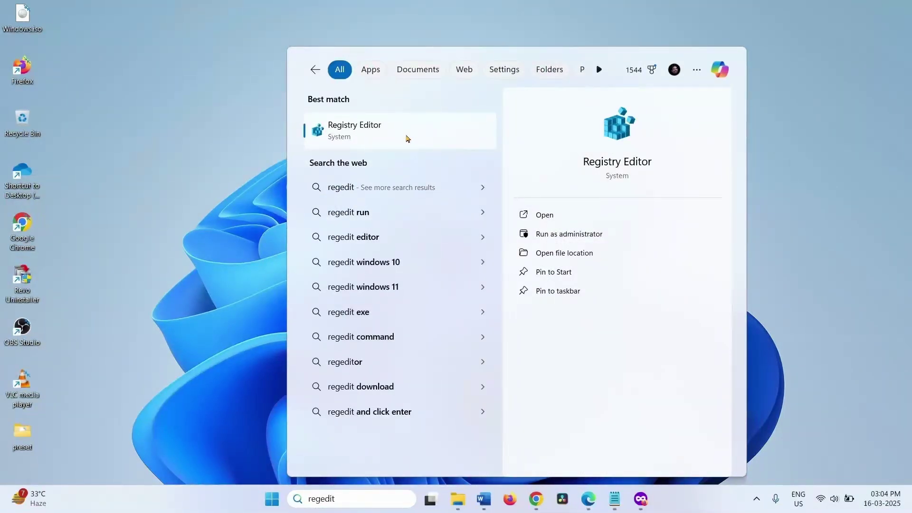
left_click(408, 138)
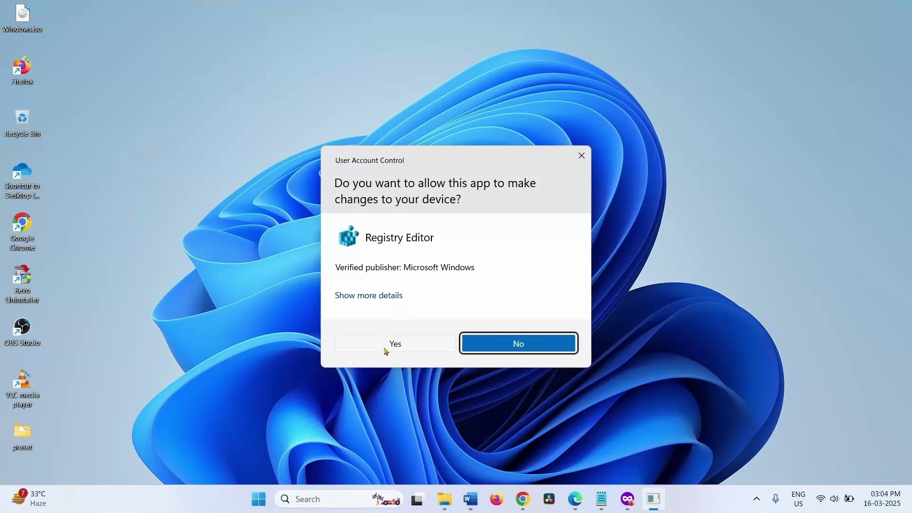
Approve the UAC prompt and go to HKLM\SOFTWARE\Policies\Microsoft\Windows NT\Terminal Services.
left_click(384, 350)
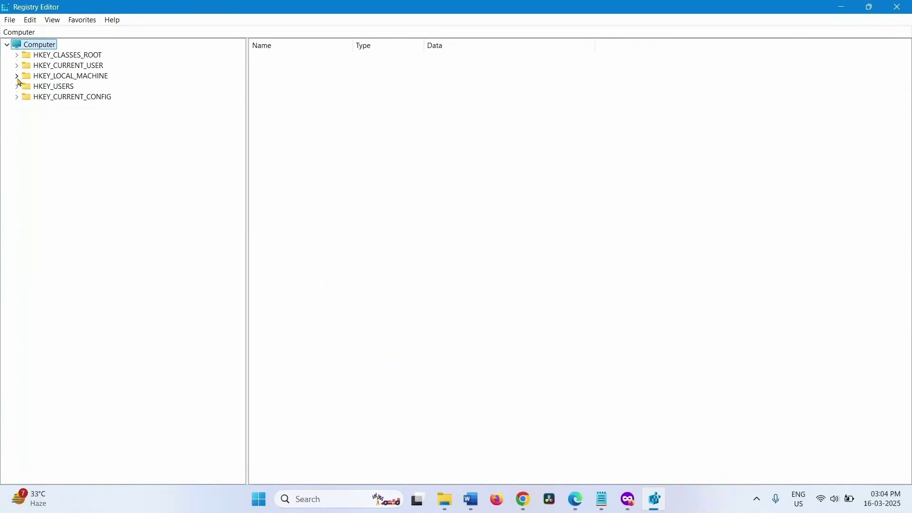
left_click(18, 76)
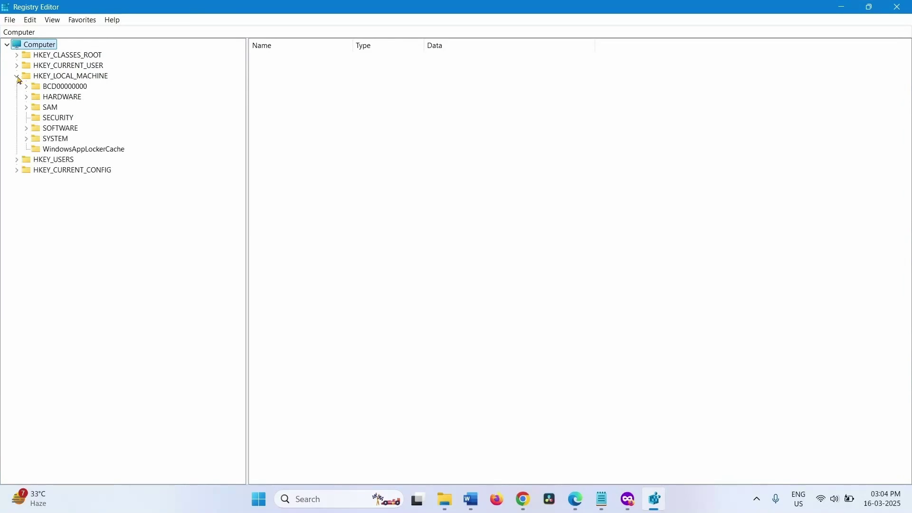
left_click(27, 129)
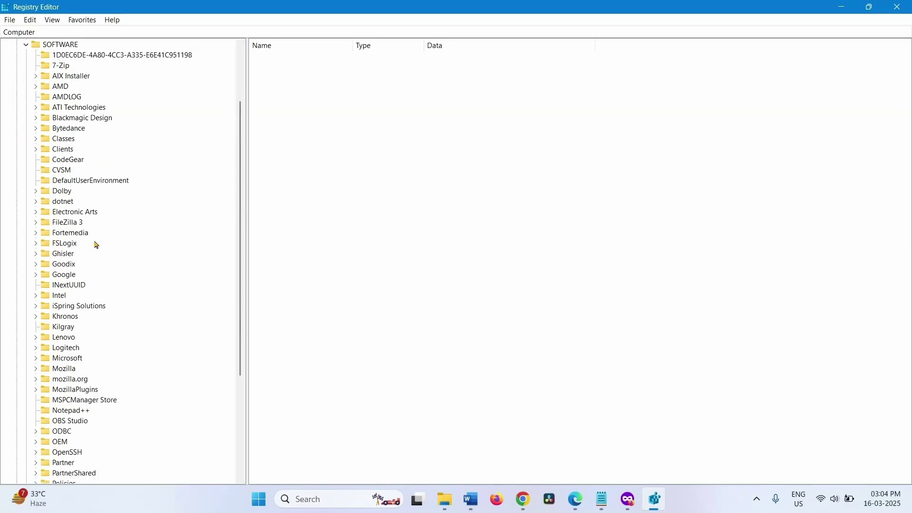
scroll(129, 292, "down", 5)
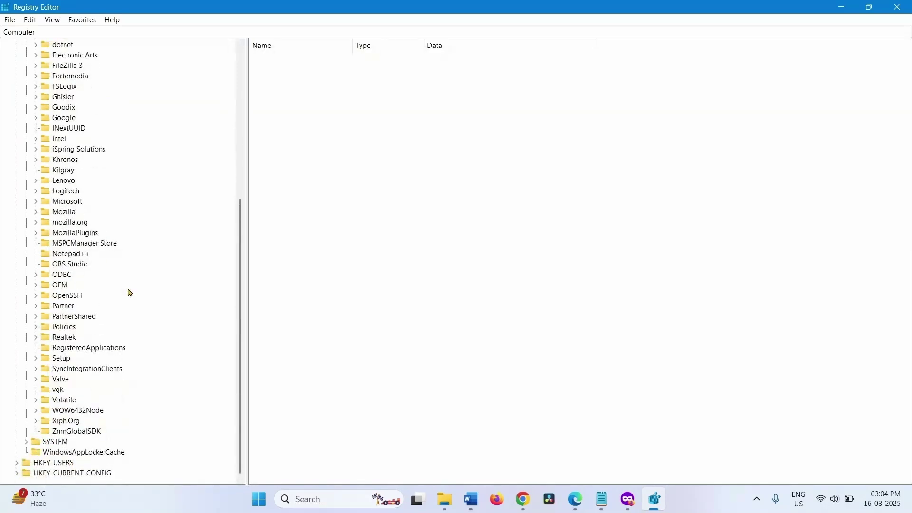
left_click(34, 326)
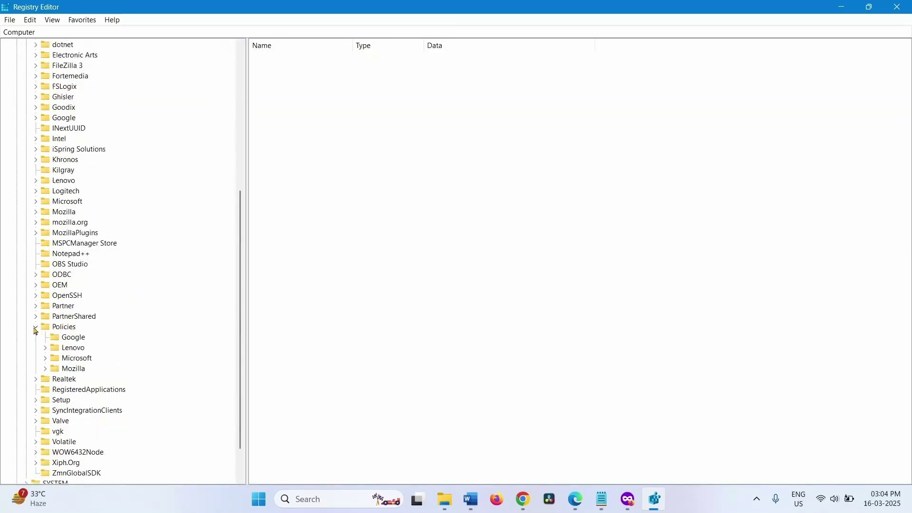
left_click(46, 358)
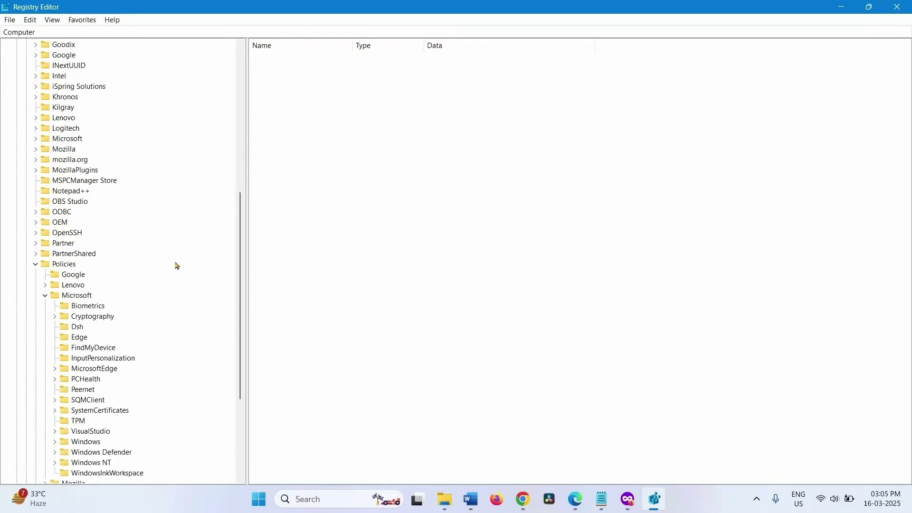
scroll(174, 265, "down", 7)
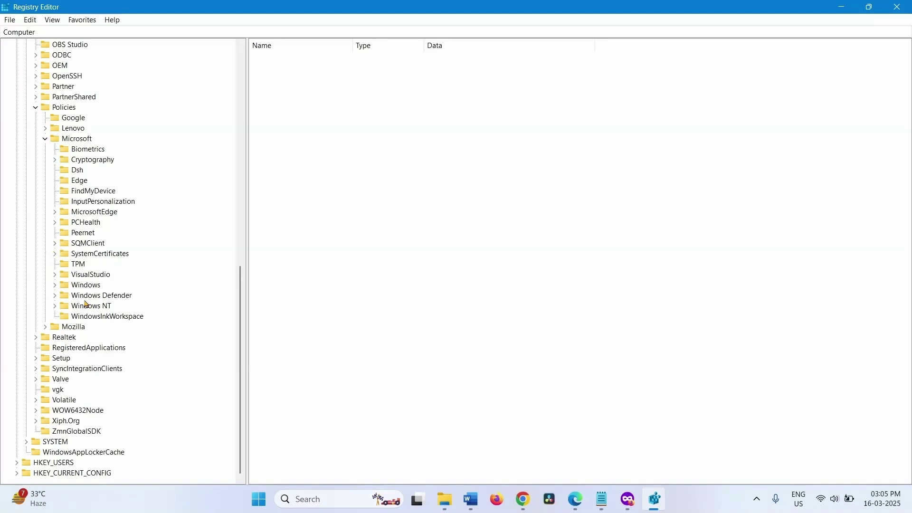
left_click(55, 306)
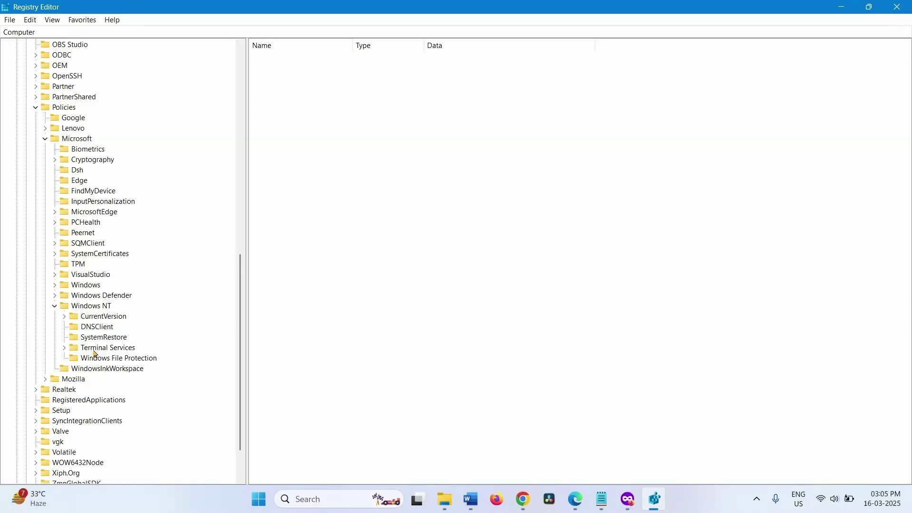
left_click(100, 347)
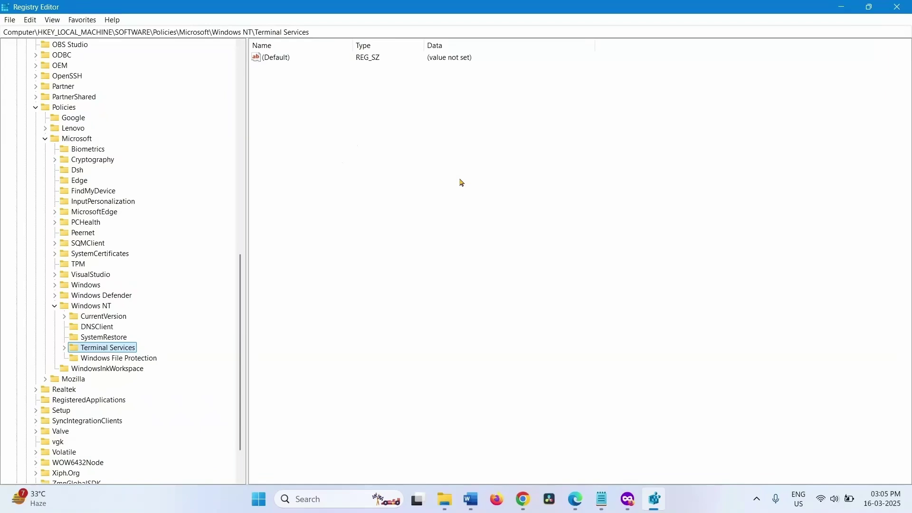
Create a new DWORD (32-bit) value named fServerNetworkDetect in Terminal Services.
right_click(403, 129)
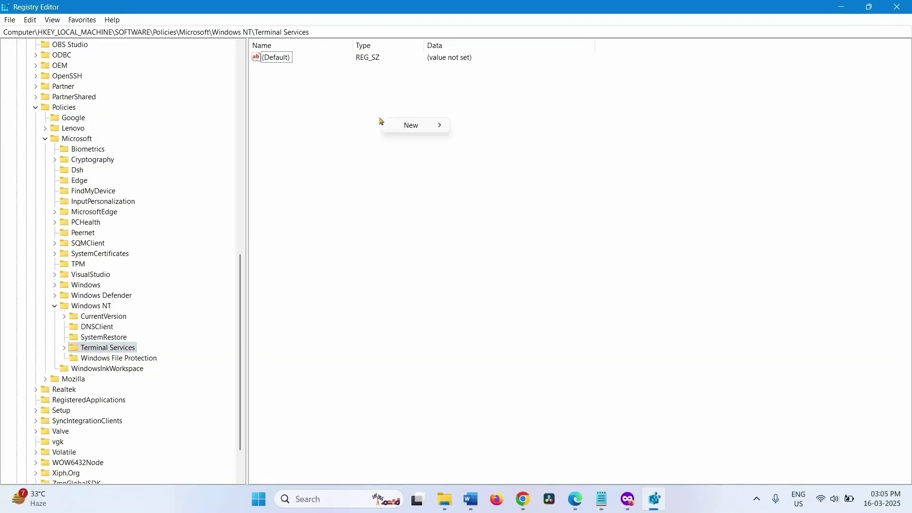
left_click(364, 131)
right_click(408, 127)
mouse_move(434, 128)
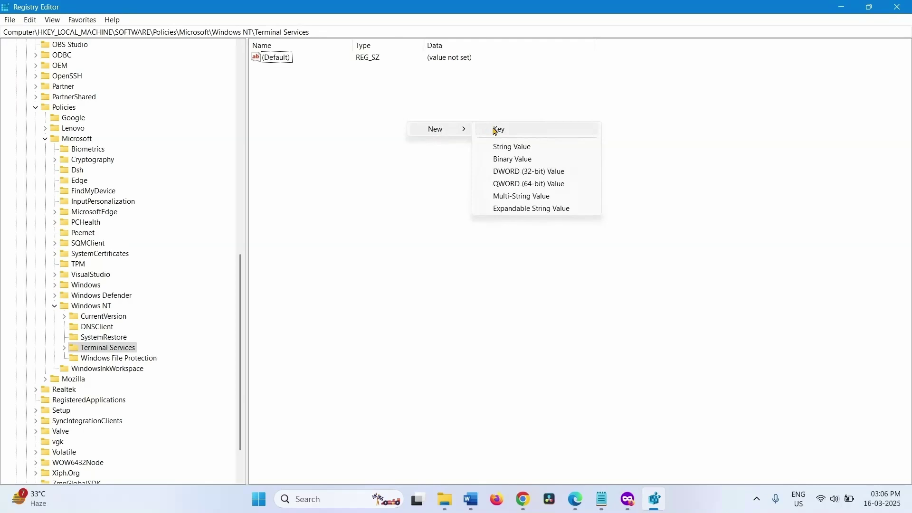
left_click(517, 171)
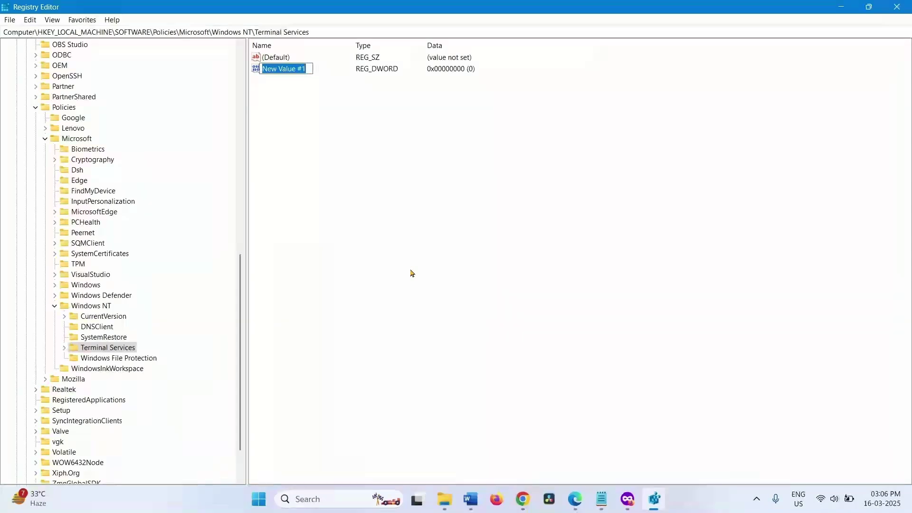
type("f")
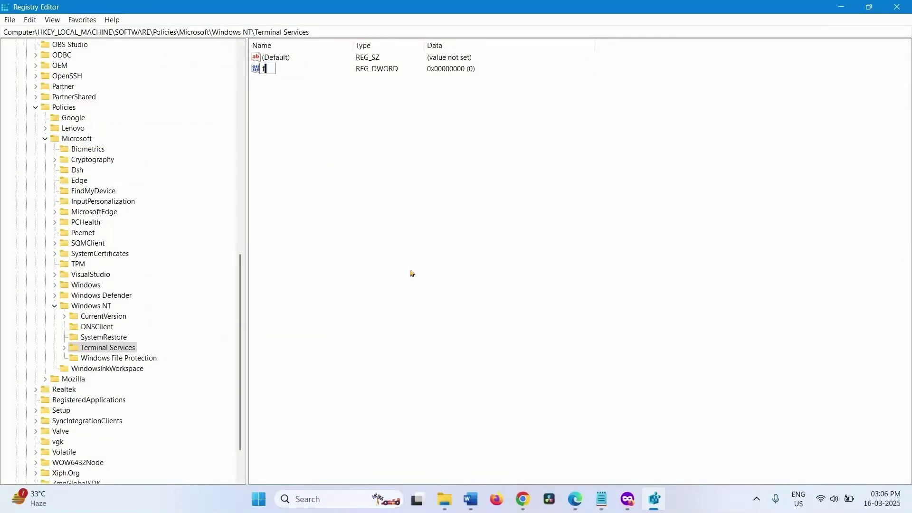
key("Caps_Lock")
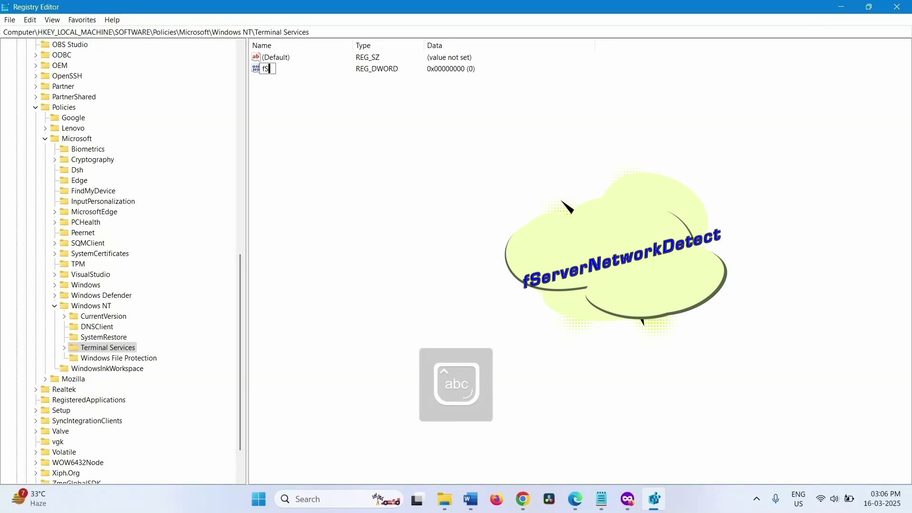
type("ServerNetworkDetect")
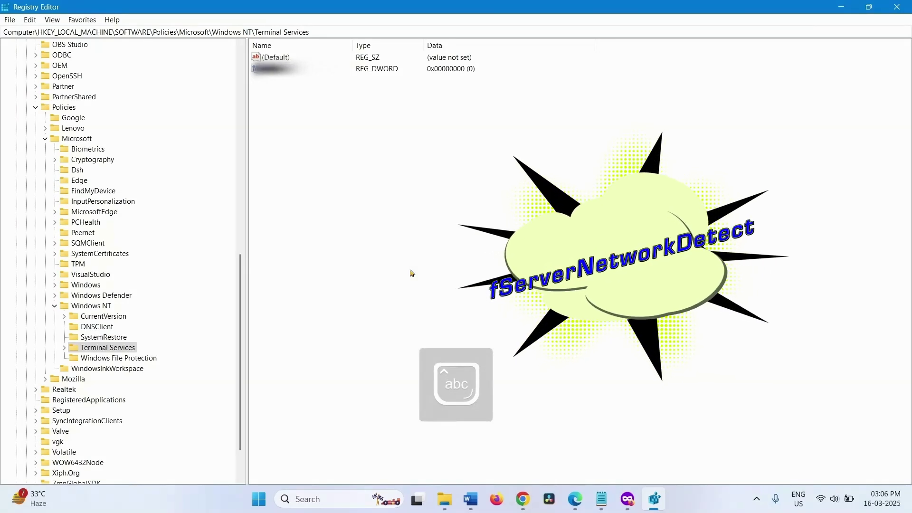
key("Caps_Lock")
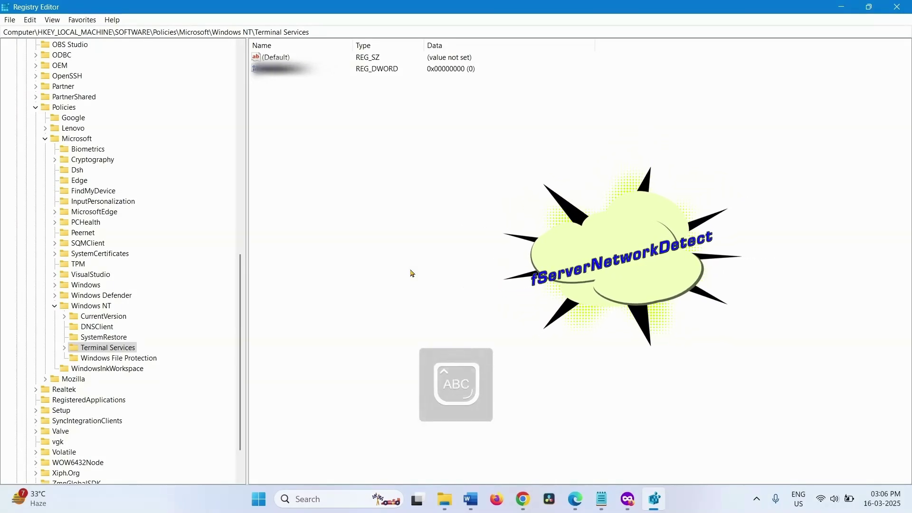
key("Caps_Lock")
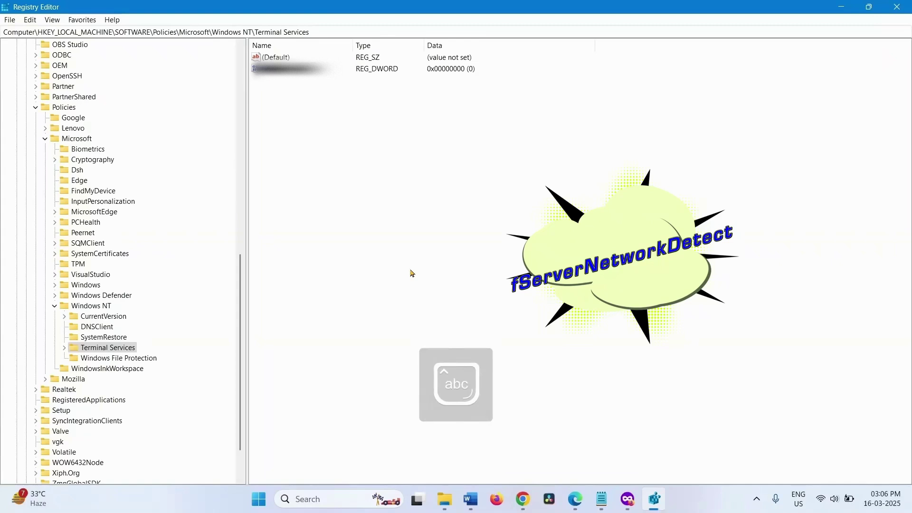
key("Caps_Lock")
key("Caps_Lock")
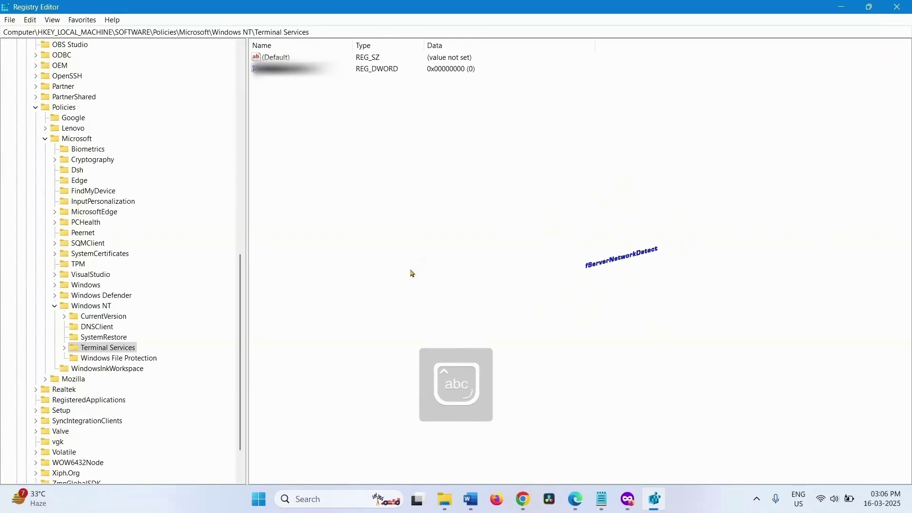
key("F2")
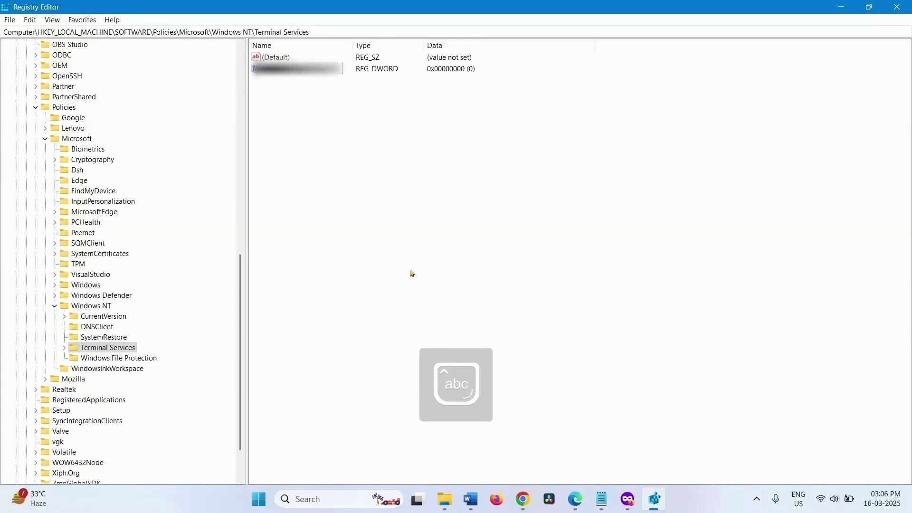
key("Return")
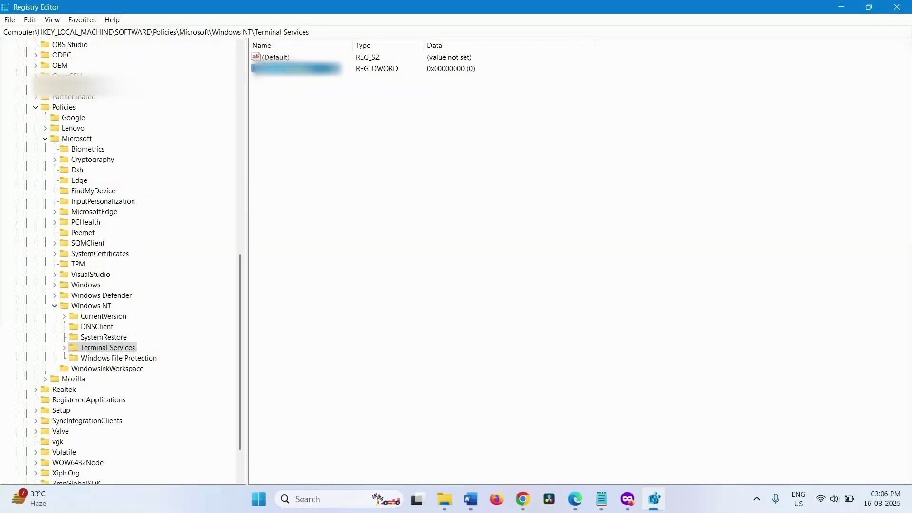
Set the value data of fServerNetworkDetect to 1.
key("Return")
left_click_drag(176, 64, 629, 169)
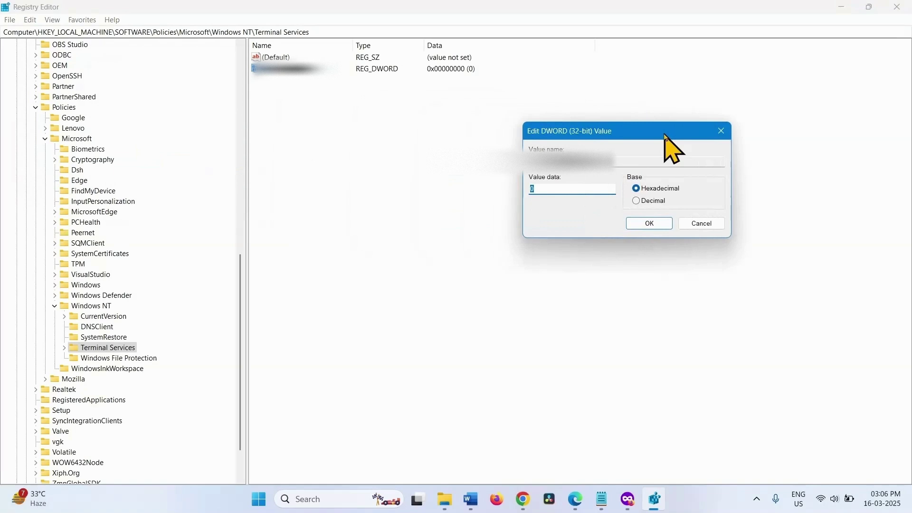
left_click(524, 221)
type("1")
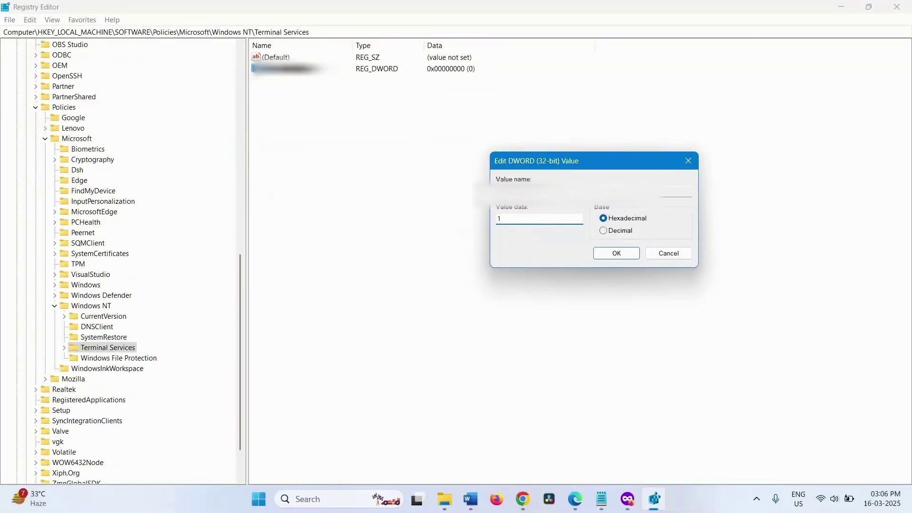
left_click(616, 252)
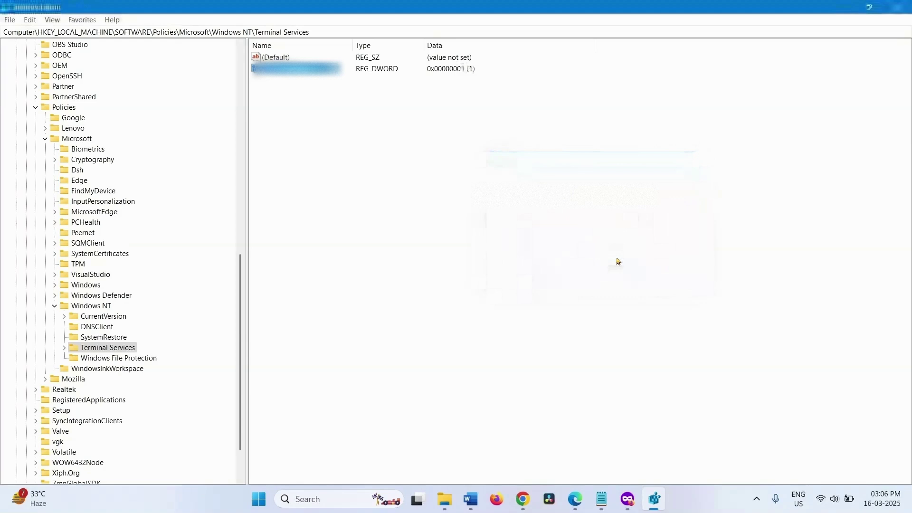
Add a second DWORD (32-bit) value named fTurnOffTimeDetect.
left_click(367, 142)
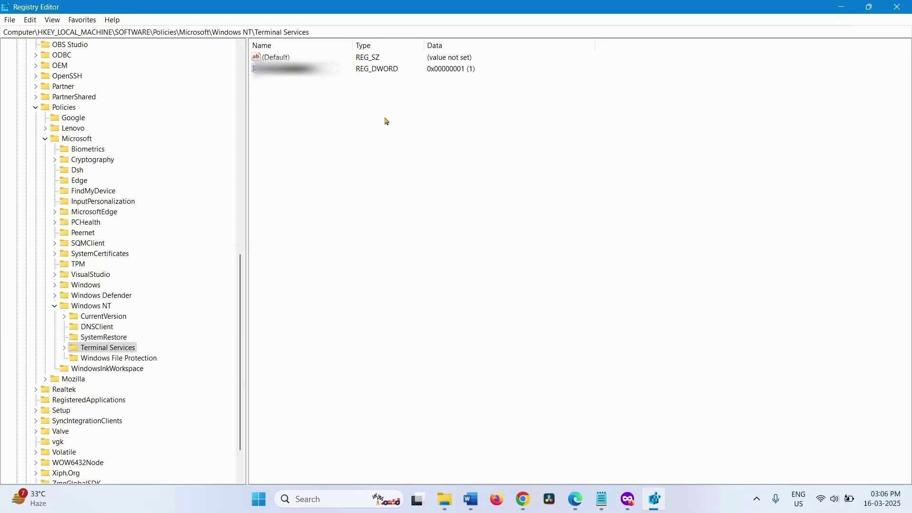
right_click(386, 121)
mouse_move(417, 125)
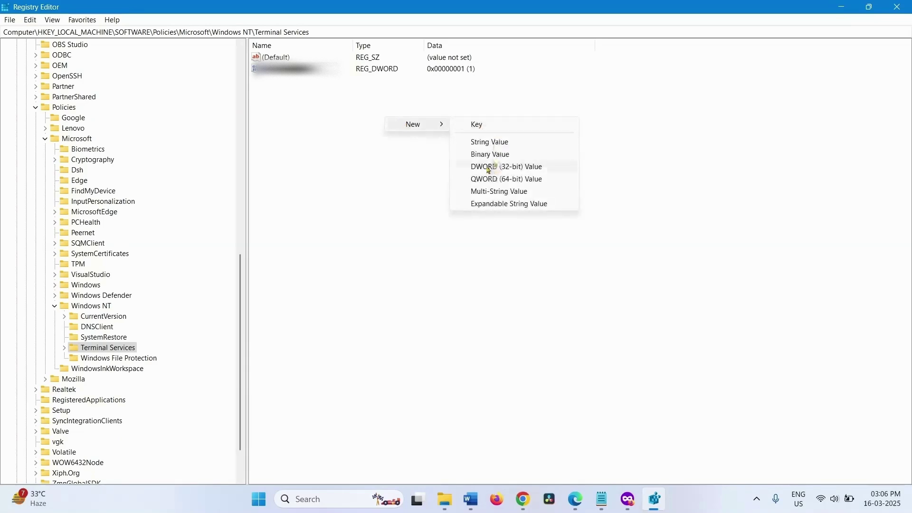
left_click(486, 168)
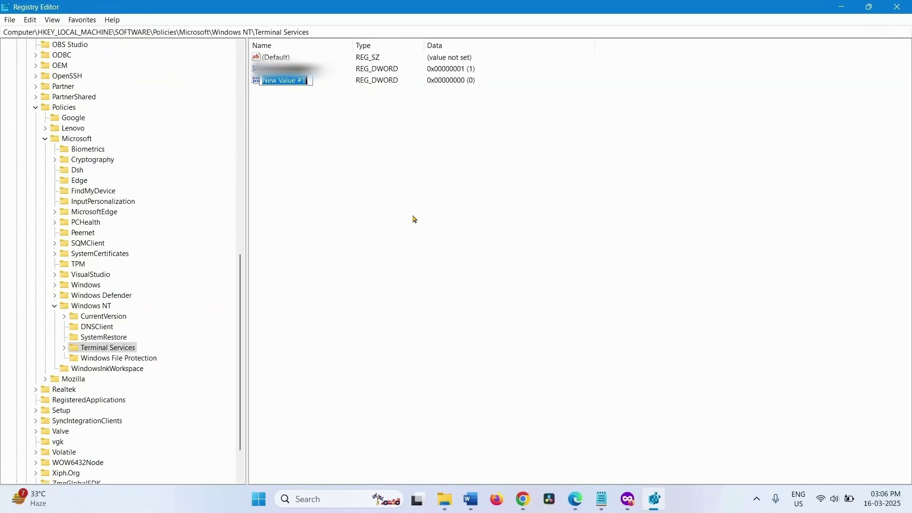
type("fTur")
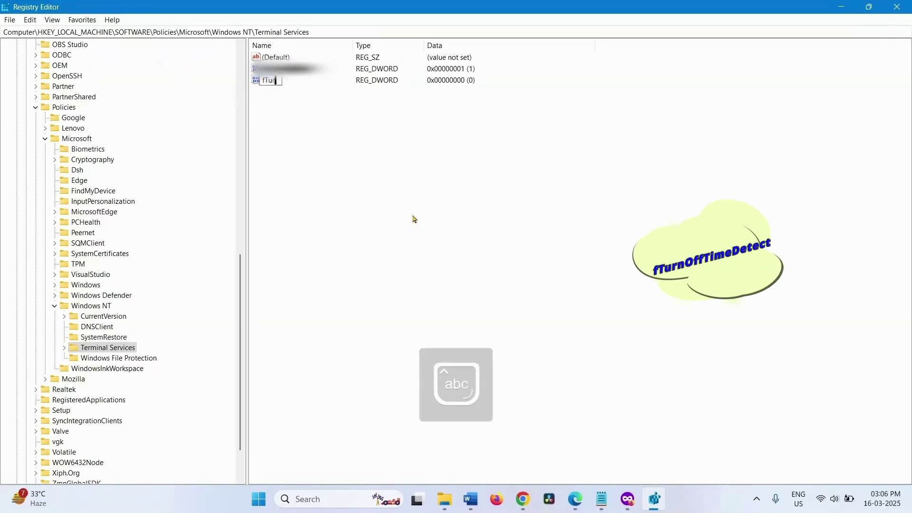
type("nOff")
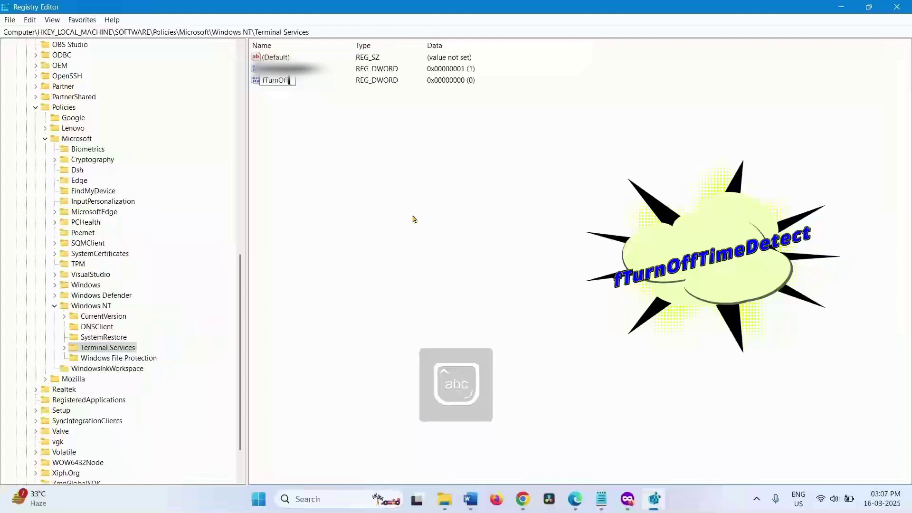
type("TimeDe")
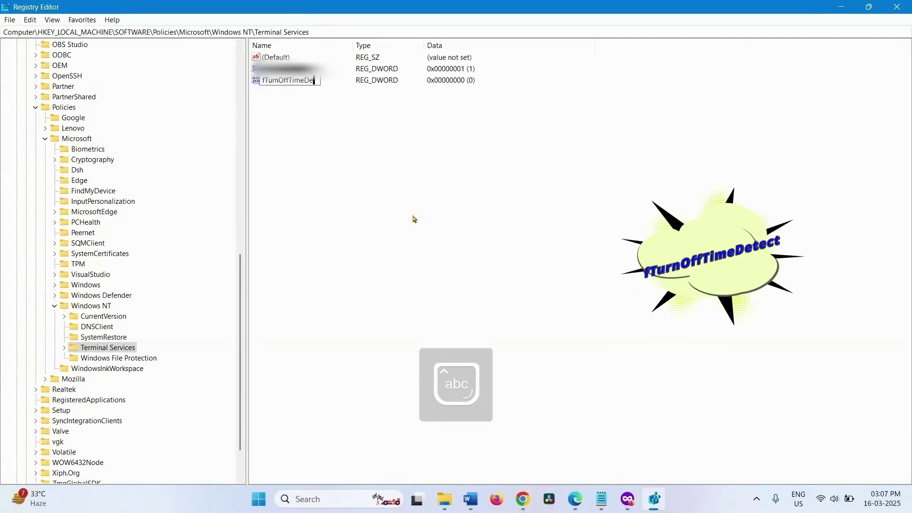
type("tect")
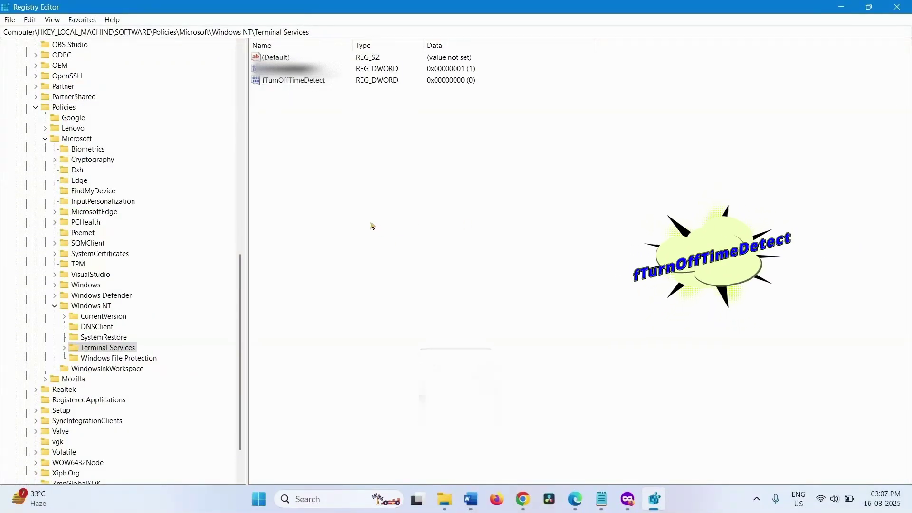
key("Return")
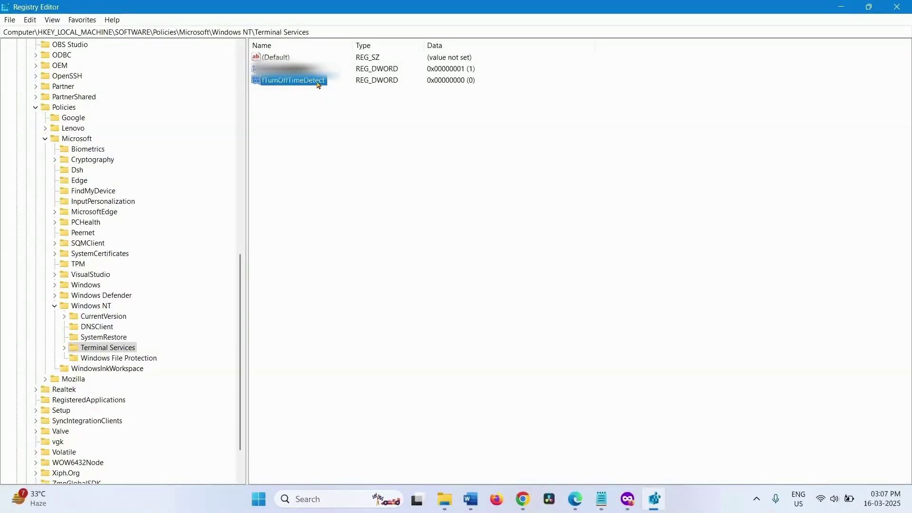
Set the value data of fTurnOffTimeDetect to 1.
double_click(319, 84)
left_click_drag(97, 56, 380, 119)
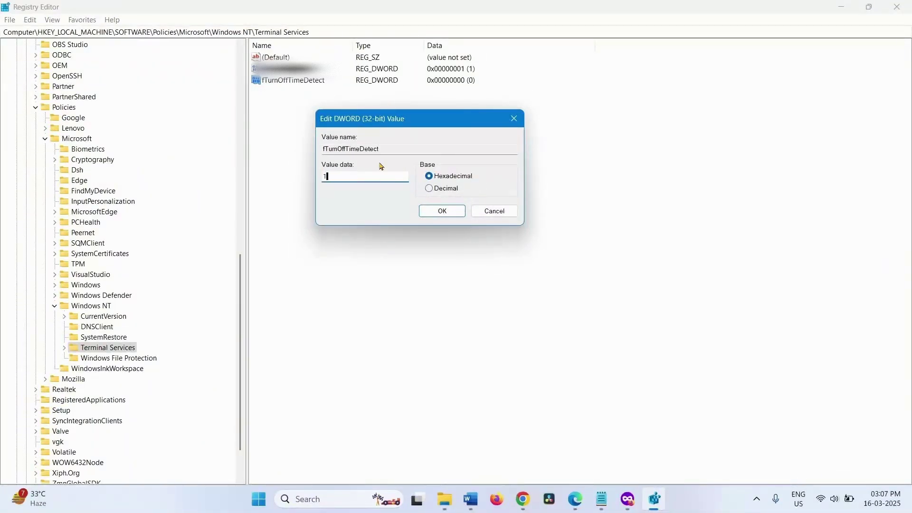
left_click(440, 212)
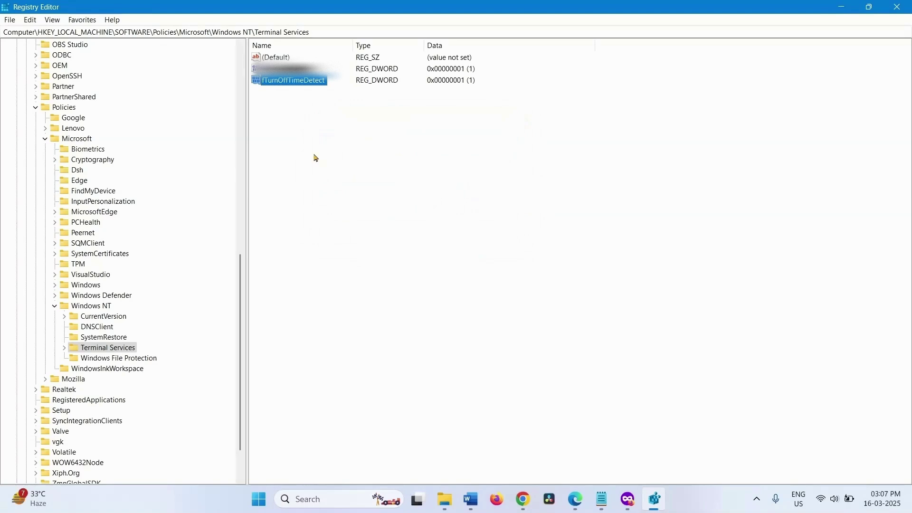
left_click(366, 121)
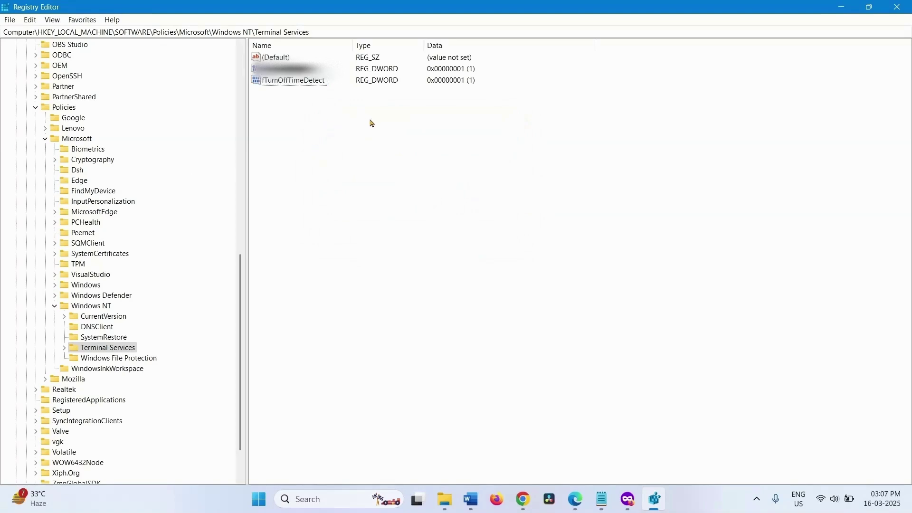
Add a third DWORD (32-bit) value named fTurnOffNetworkDetect.
right_click(467, 117)
mouse_move(496, 120)
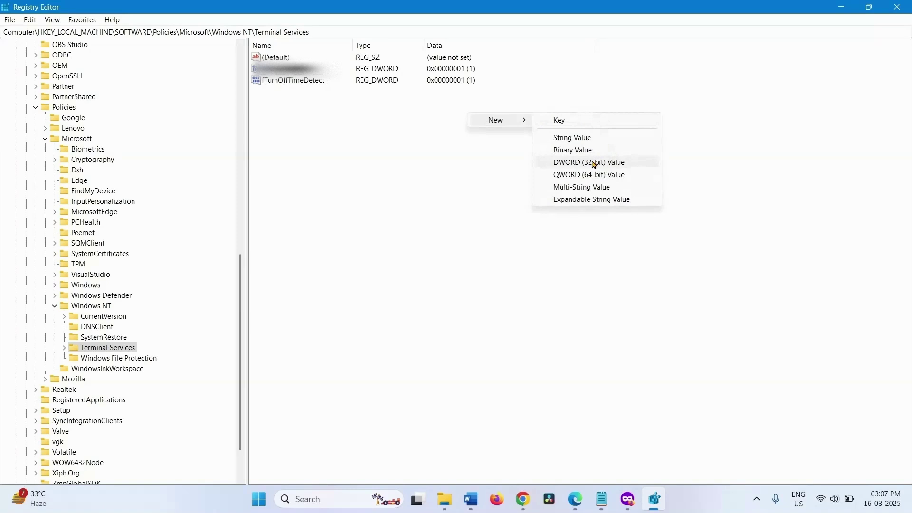
left_click(593, 163)
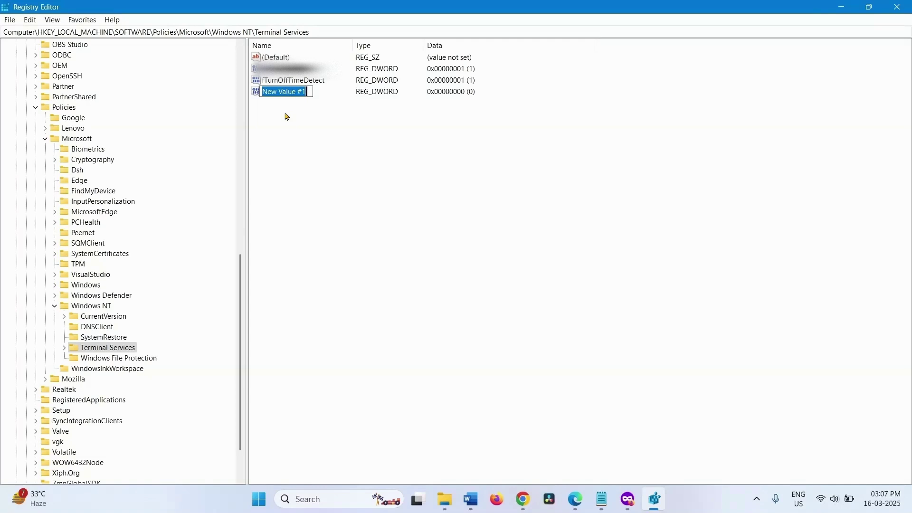
type("f")
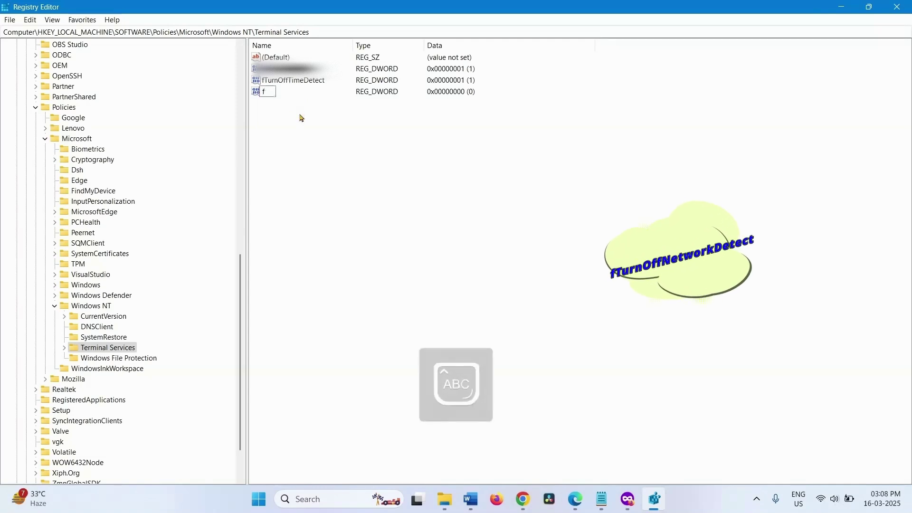
type("Turn")
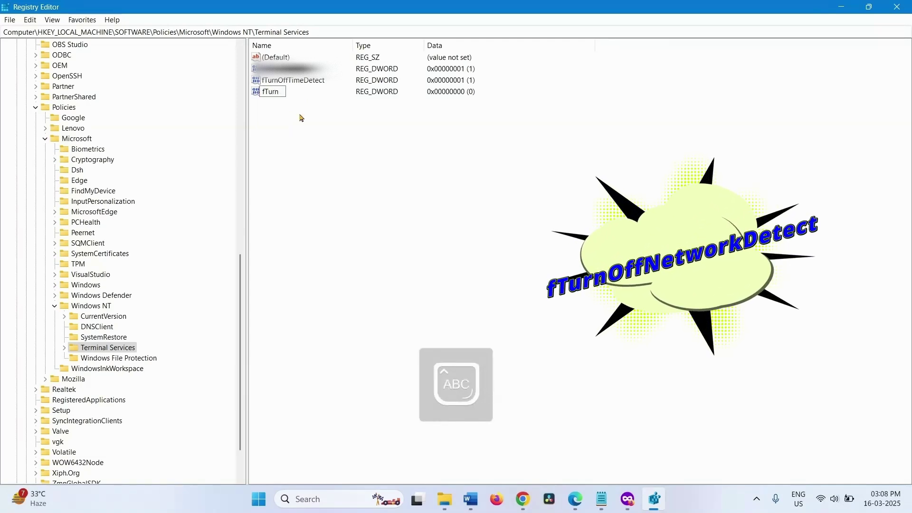
type("OffNet")
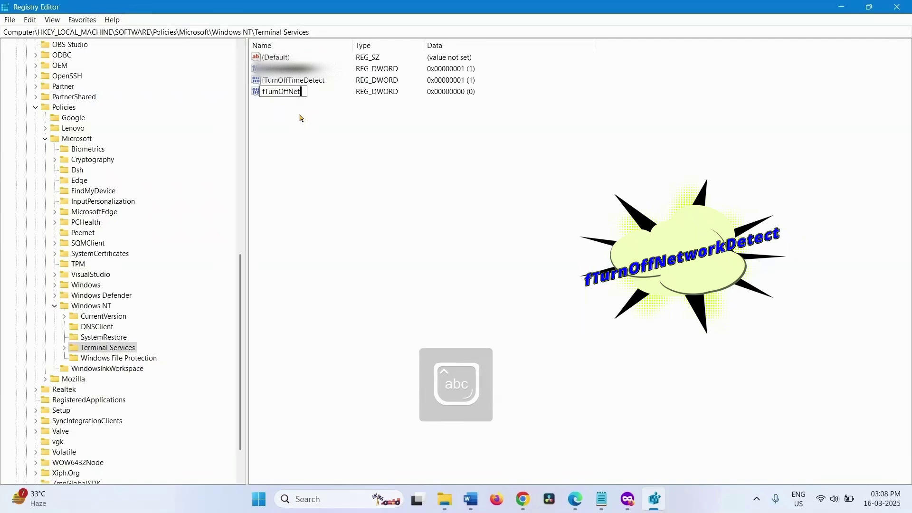
type("workD")
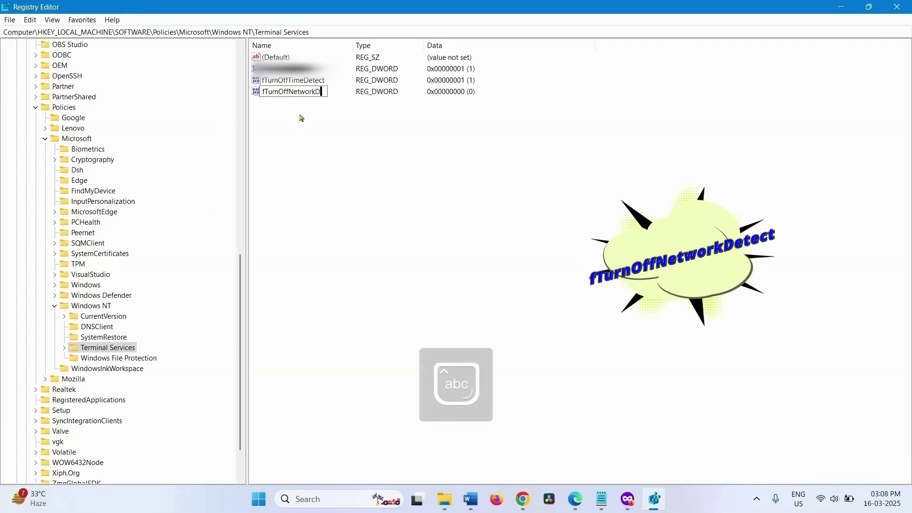
type("etect")
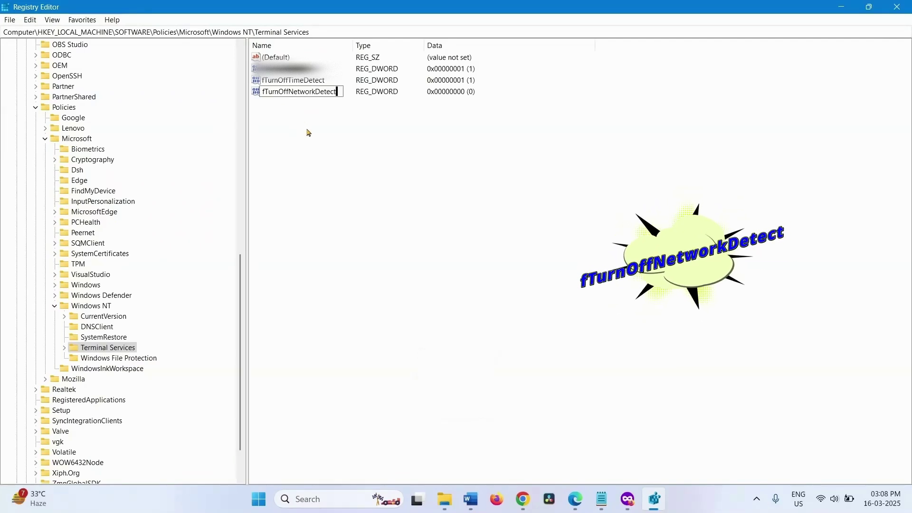
key("Return")
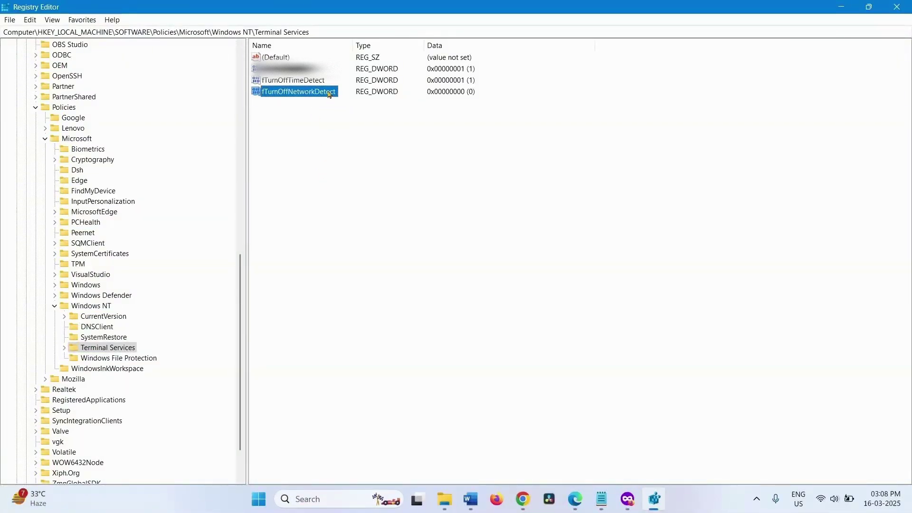
Change the value data of fTurnOffNetworkDetect from 0 to 1.
double_click(298, 91)
left_click_drag(128, 85, 436, 166)
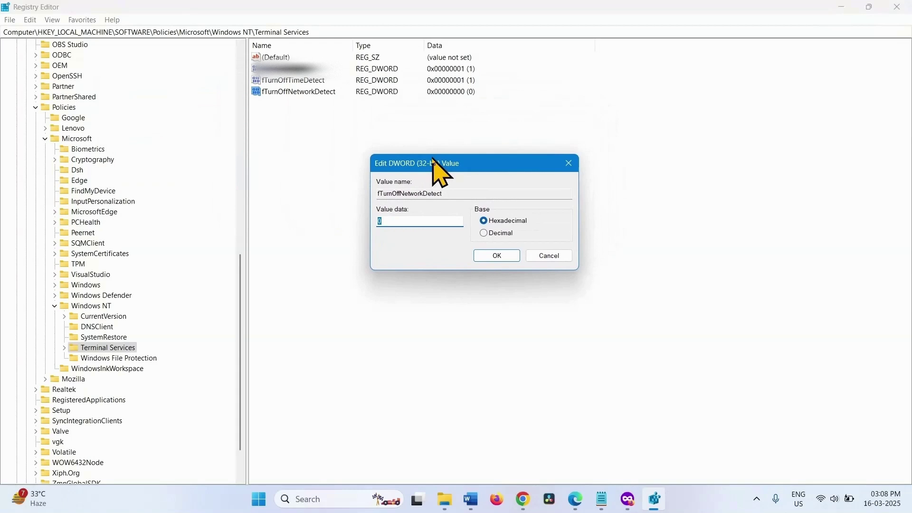
left_click(403, 222)
type("1")
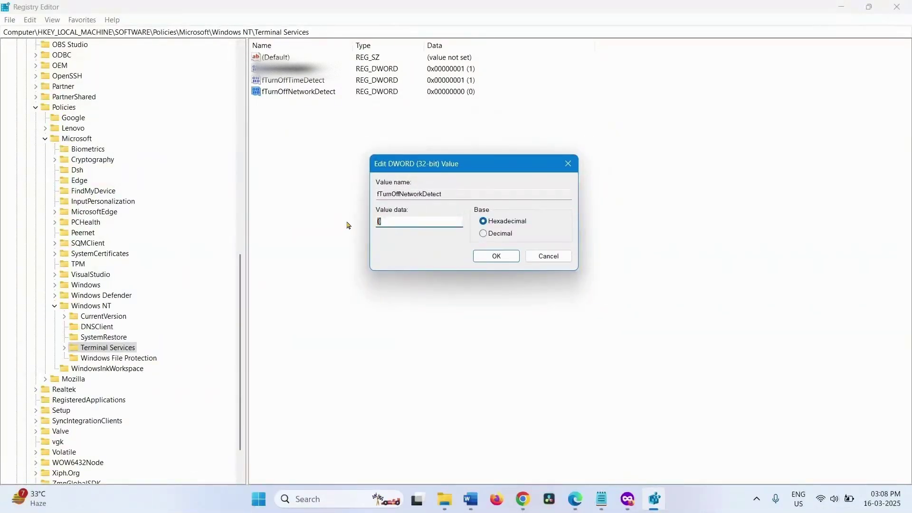
left_click(495, 260)
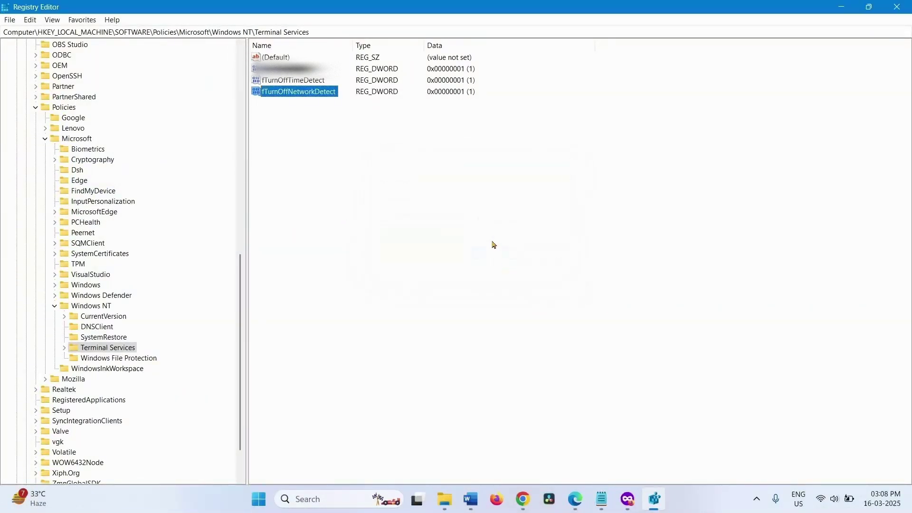
Close Registry Editor and dismiss the Start menu, leaving only the desktop.
left_click(894, 7)
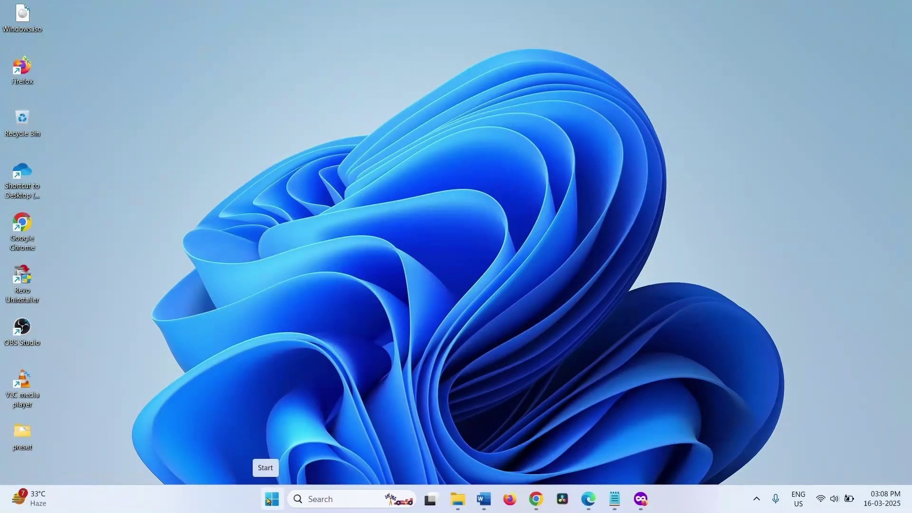
left_click(271, 500)
left_click(812, 248)
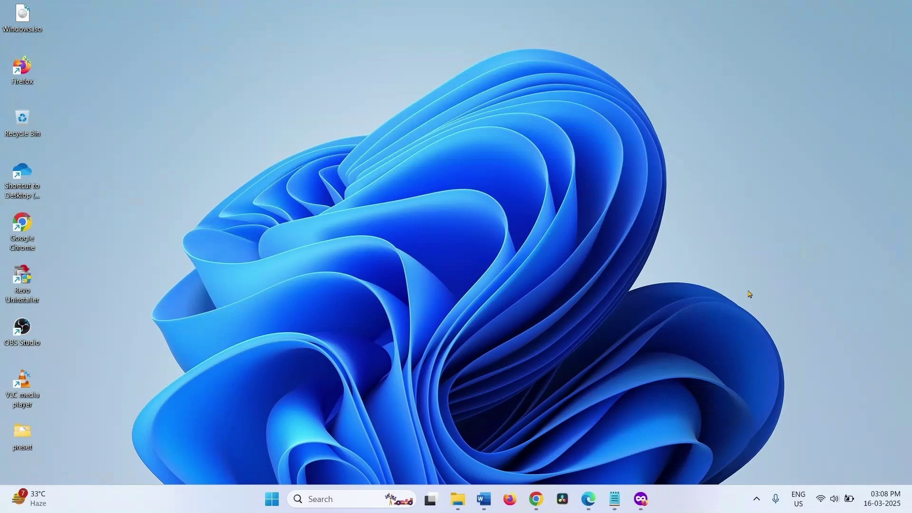